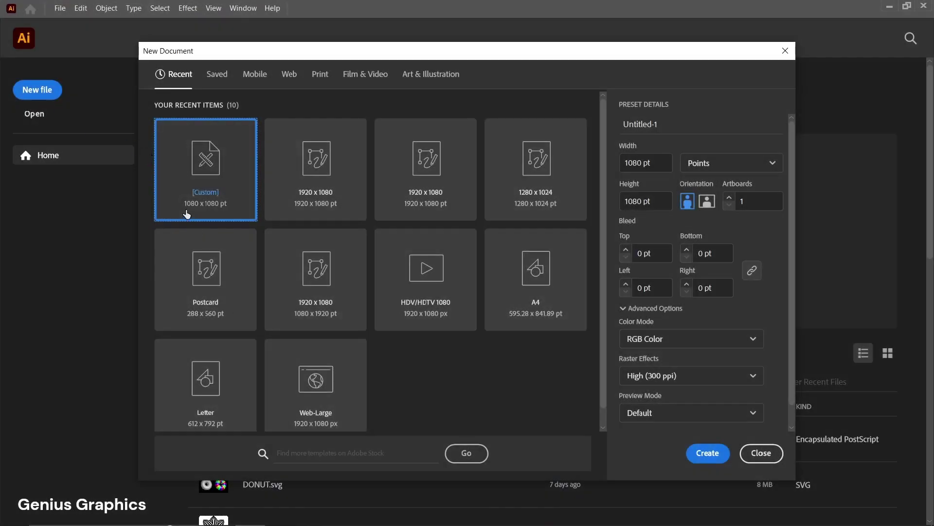
Create the new 1080 × 1080 pt RGB document from the custom preset
click(706, 453)
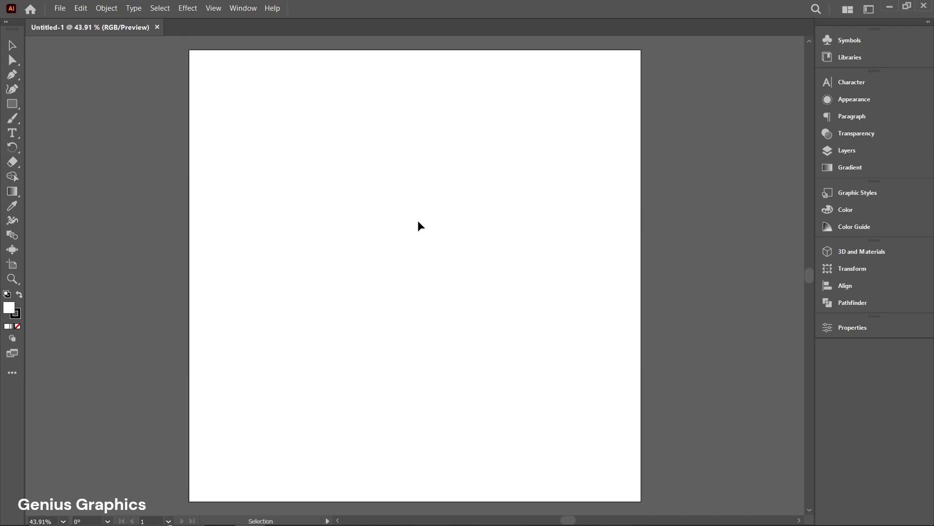
Set stroke to None and fill to green 56BA62, then draw a full-artboard rectangle
click(16, 314)
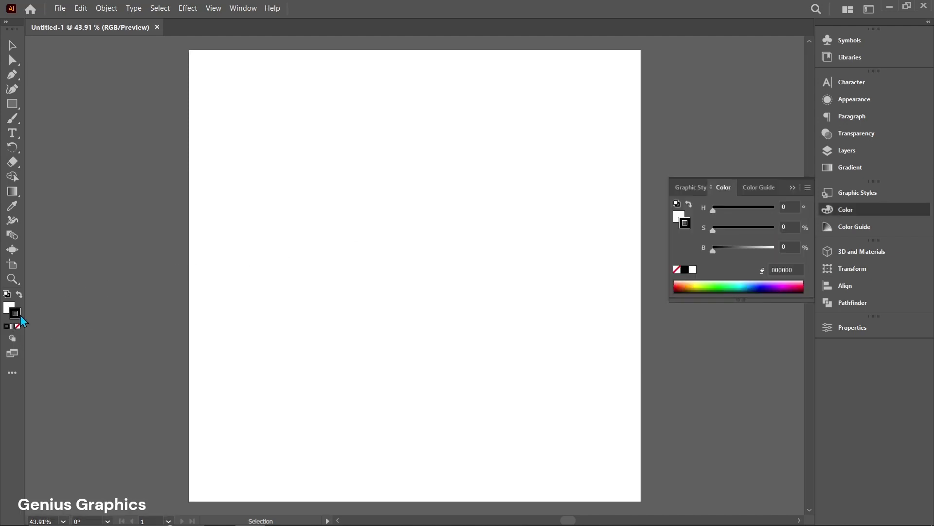
click(18, 326)
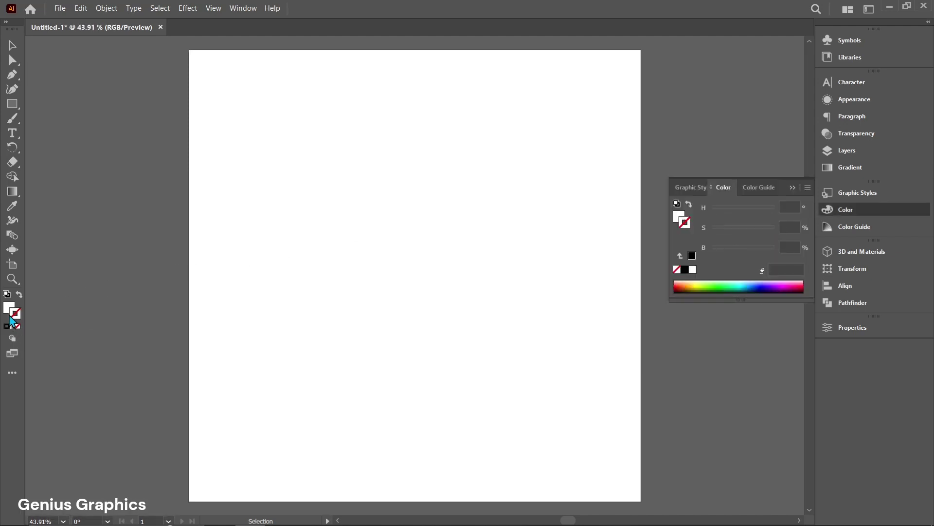
click(10, 308)
double_click(10, 308)
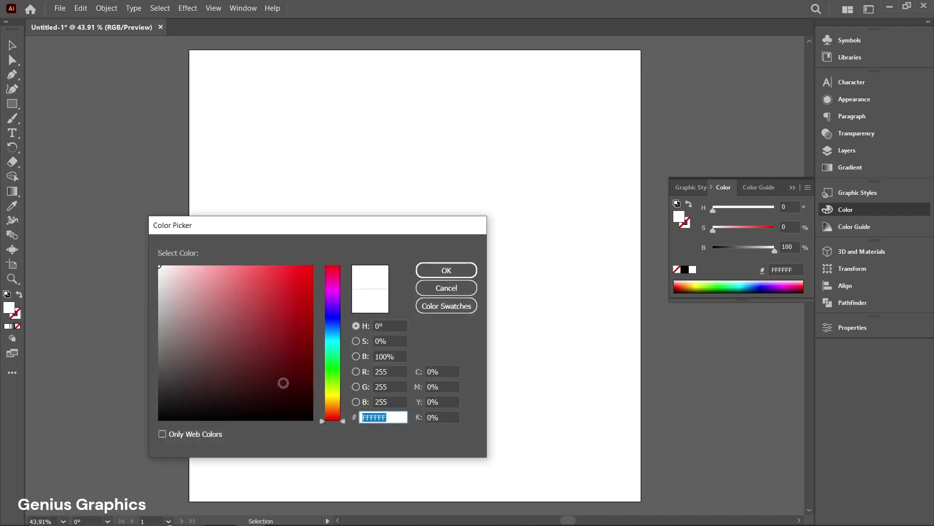
click(333, 366)
drag(270, 346, 243, 307)
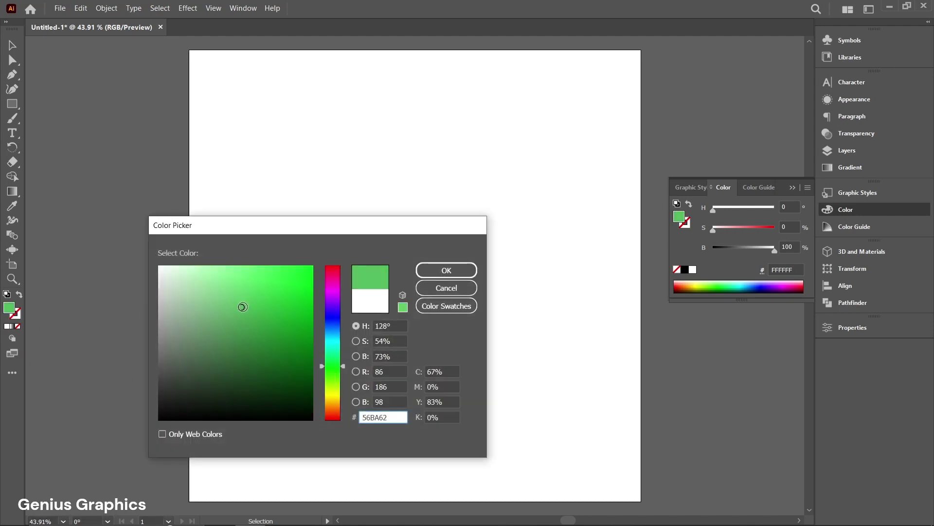
click(446, 270)
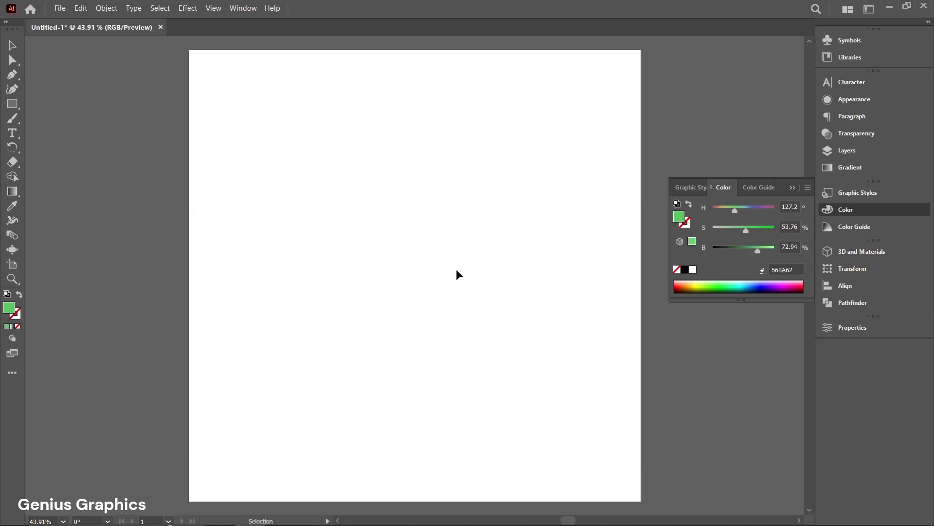
click(12, 104)
drag(188, 50, 640, 499)
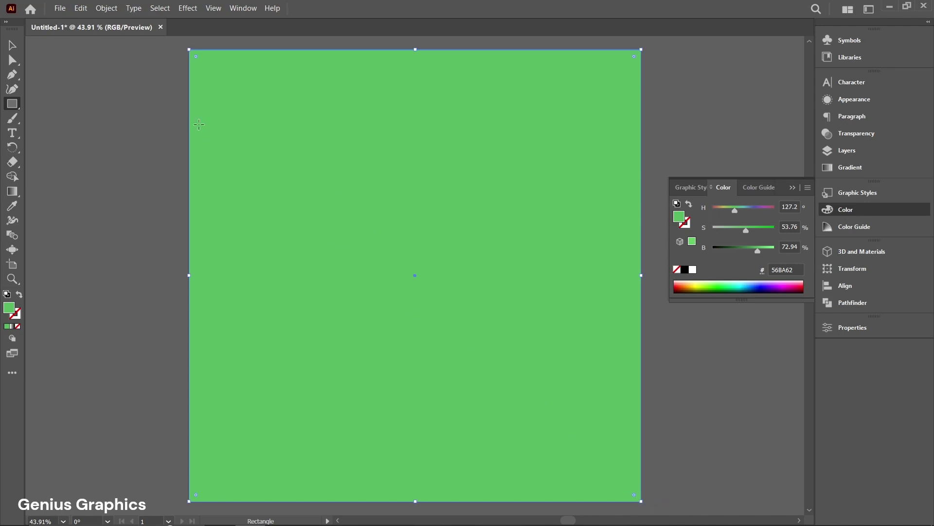
Lock the green background and set the fill colour to magenta ED20ED
click(107, 8)
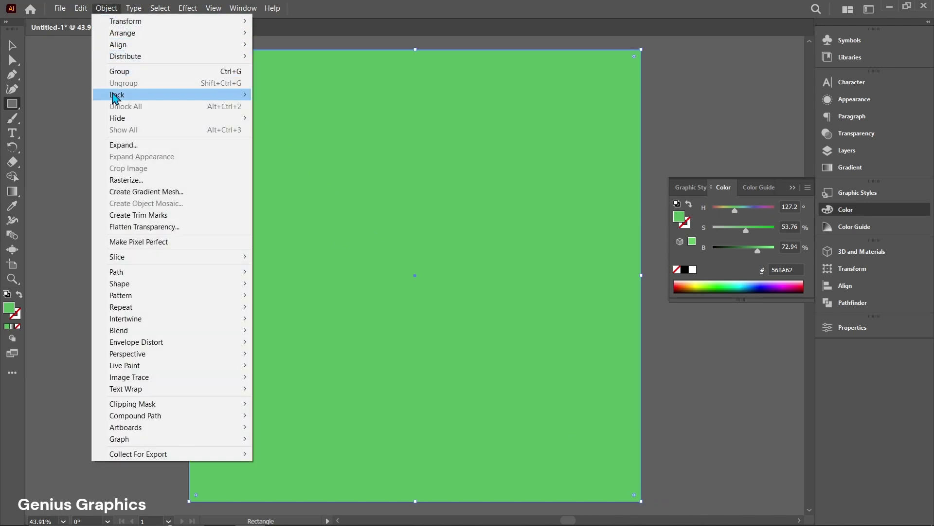
click(274, 94)
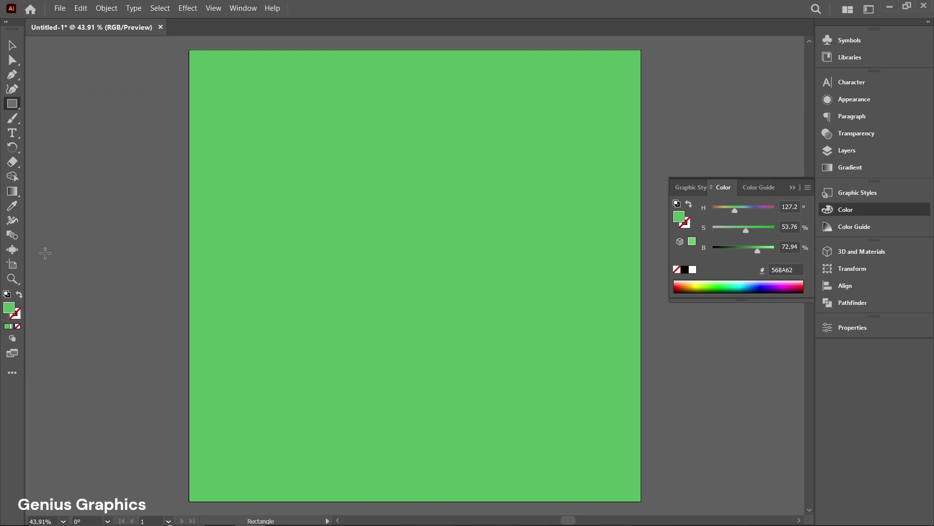
double_click(9, 314)
click(334, 293)
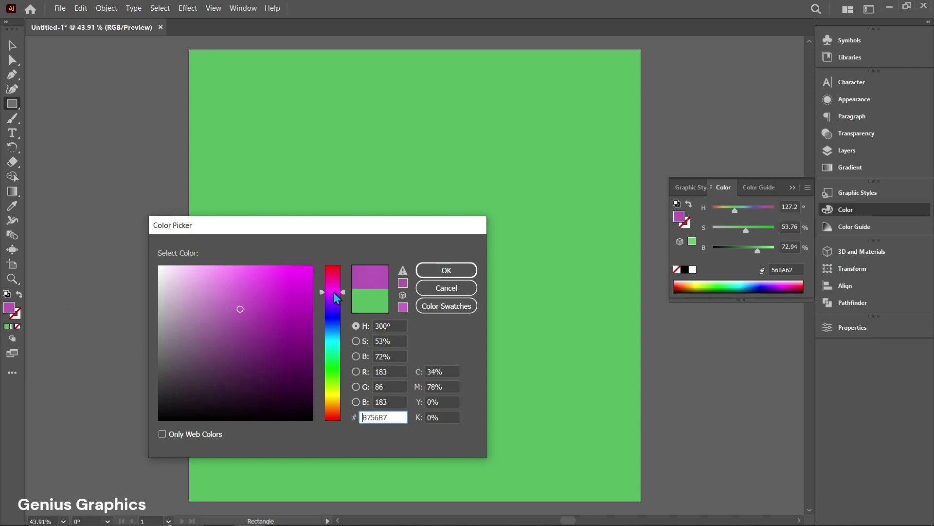
mouse_move(242, 307)
mouse_down()
mouse_move(260, 279)
mouse_move(292, 276)
mouse_up()
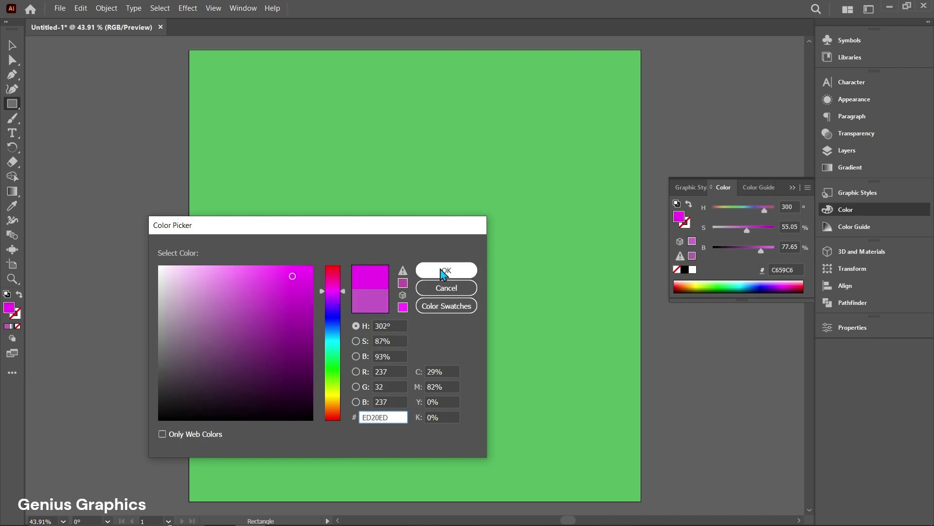
click(443, 272)
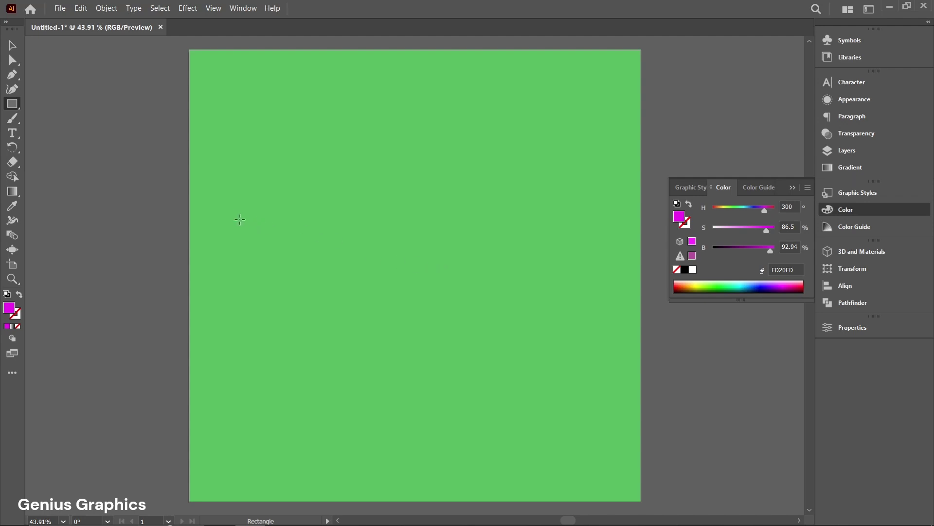
Draw a magenta band across the artboard's middle, edge to edge, and deselect it
drag(190, 217, 638, 307)
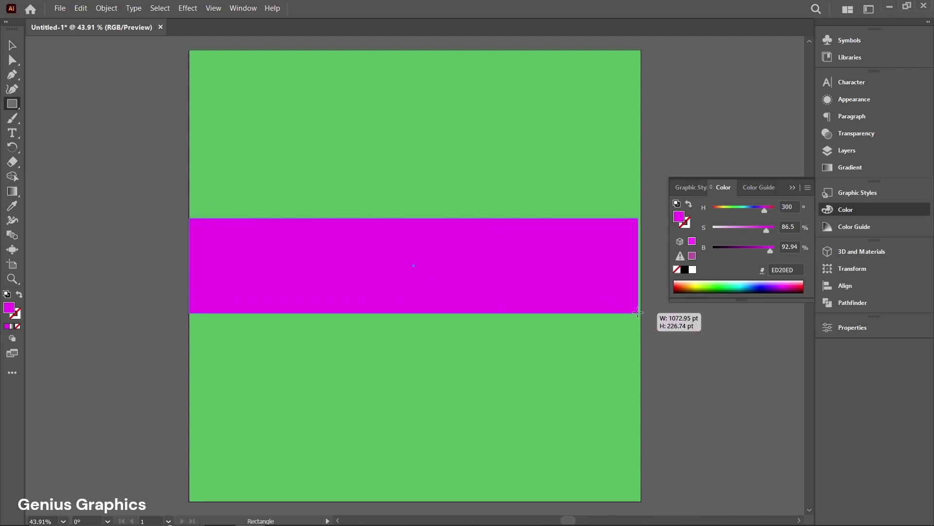
drag(638, 307, 640, 307)
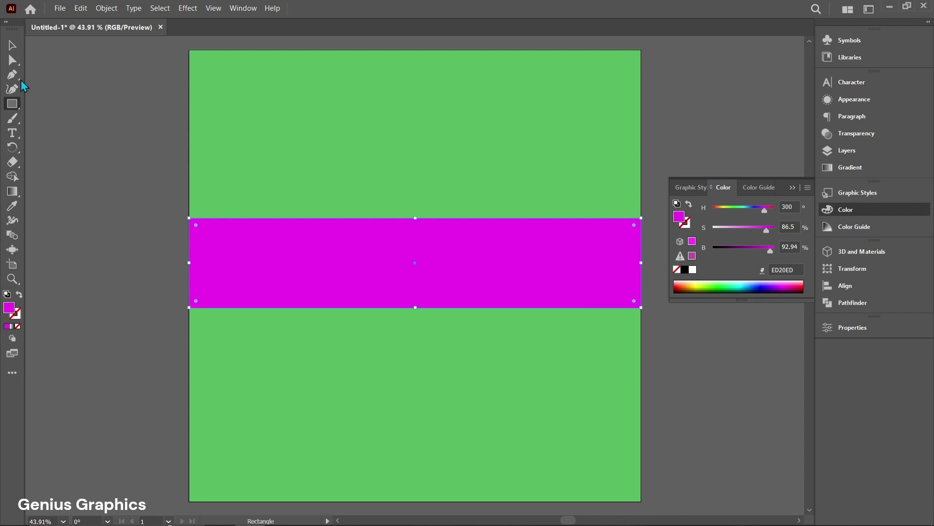
click(11, 47)
click(95, 111)
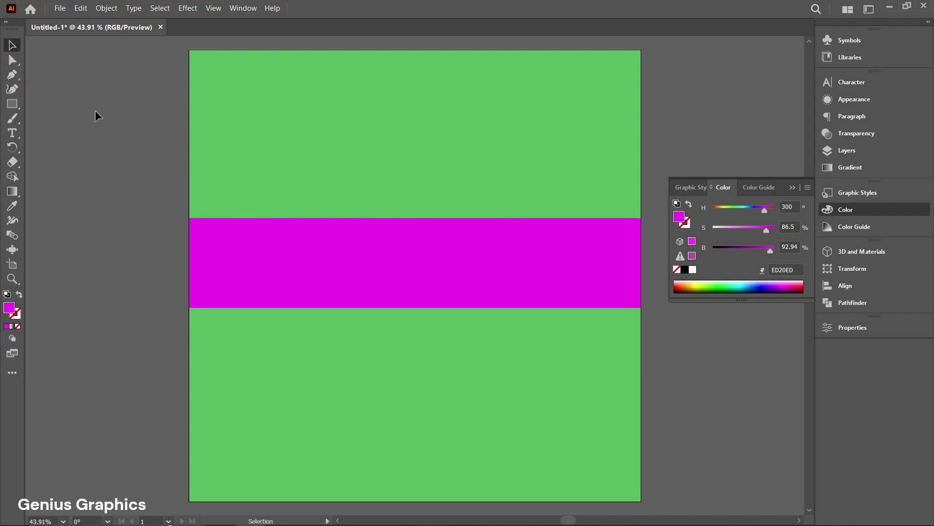
Set the fill colour to white FFFFFF
double_click(9, 307)
click(158, 268)
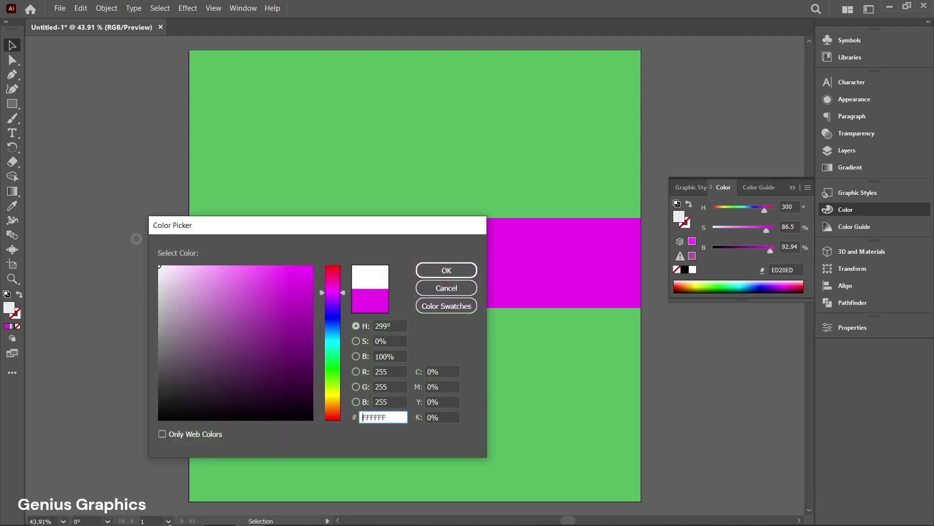
click(446, 270)
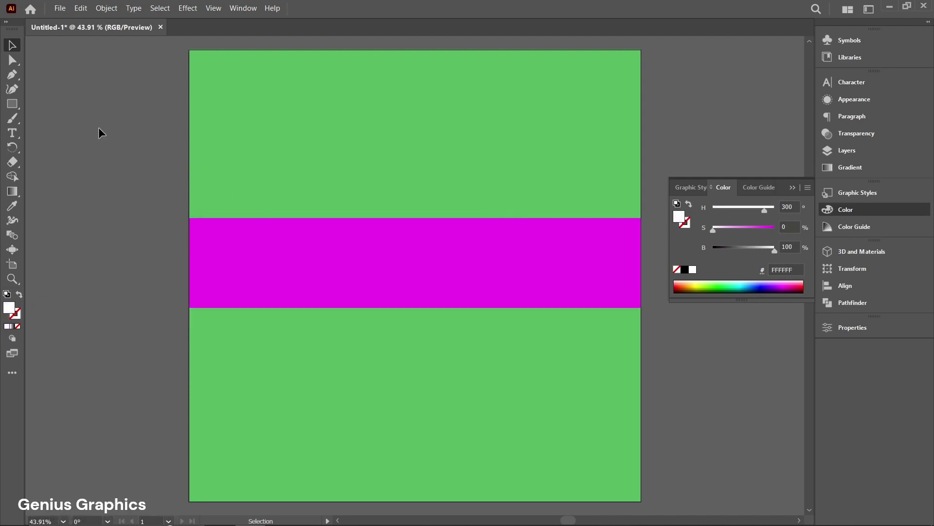
Draw a white circle about 174 pt across centred on the magenta band
drag(19, 110, 66, 119)
drag(412, 261, 439, 275)
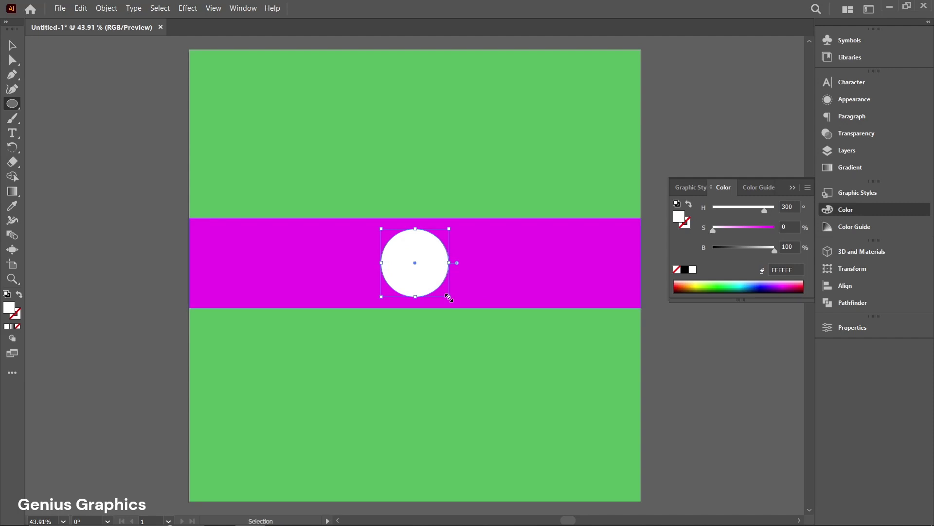
ctrl+shift+click(448, 298)
drag(449, 296, 453, 300)
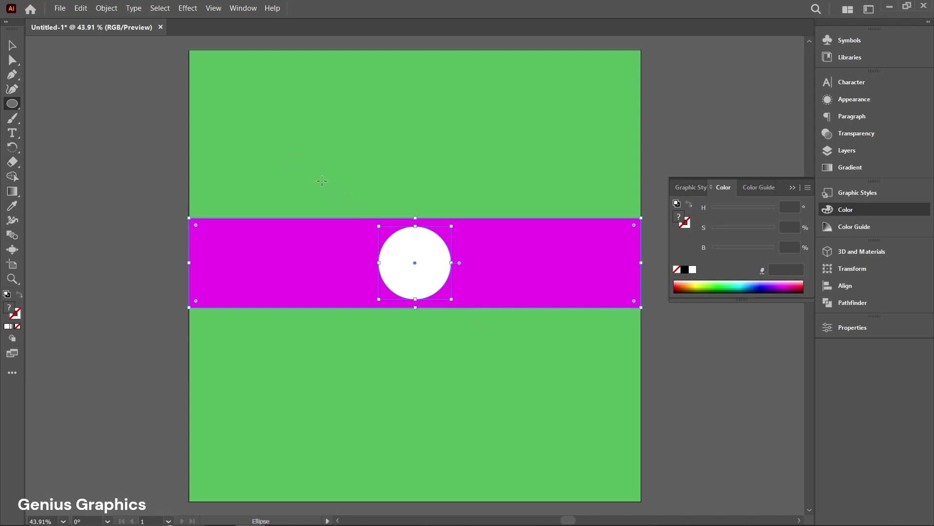
key(v)
click(12, 133)
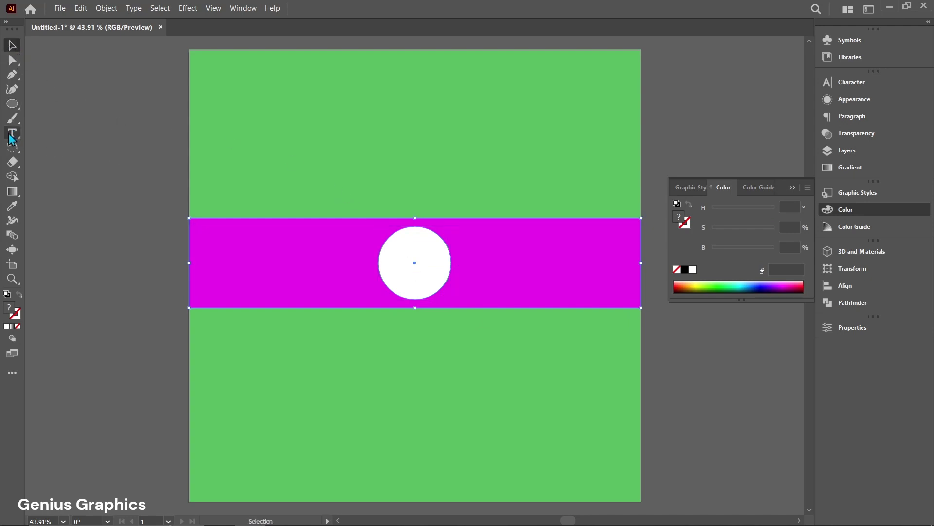
Add the text '12' in Oduda Bold at 72 pt
click(337, 151)
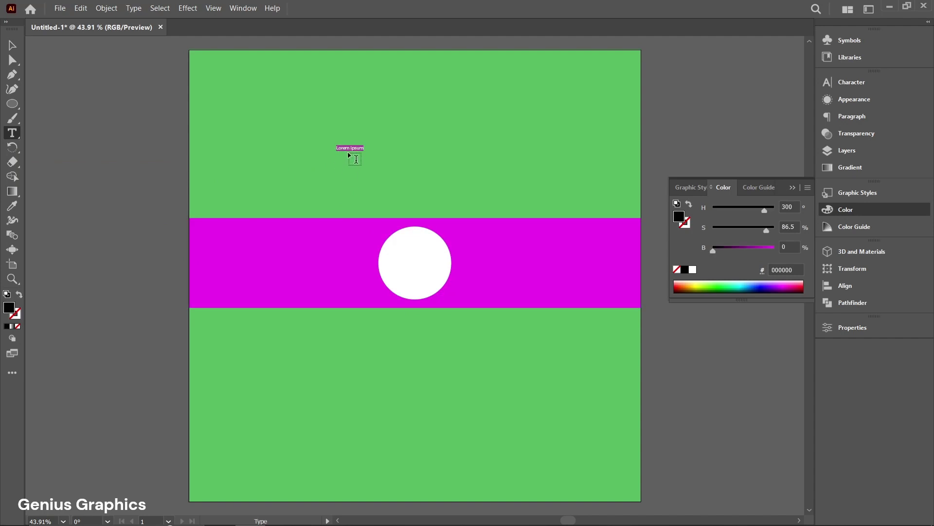
click(847, 328)
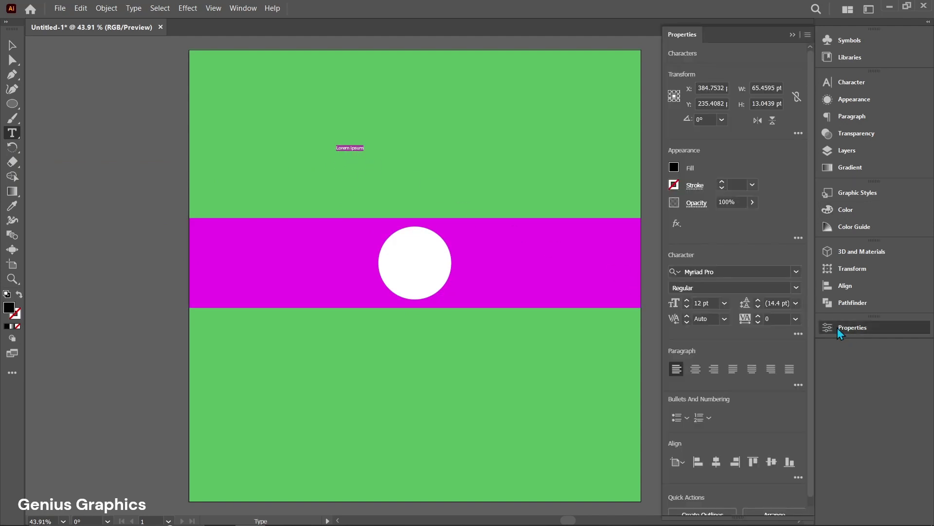
click(724, 303)
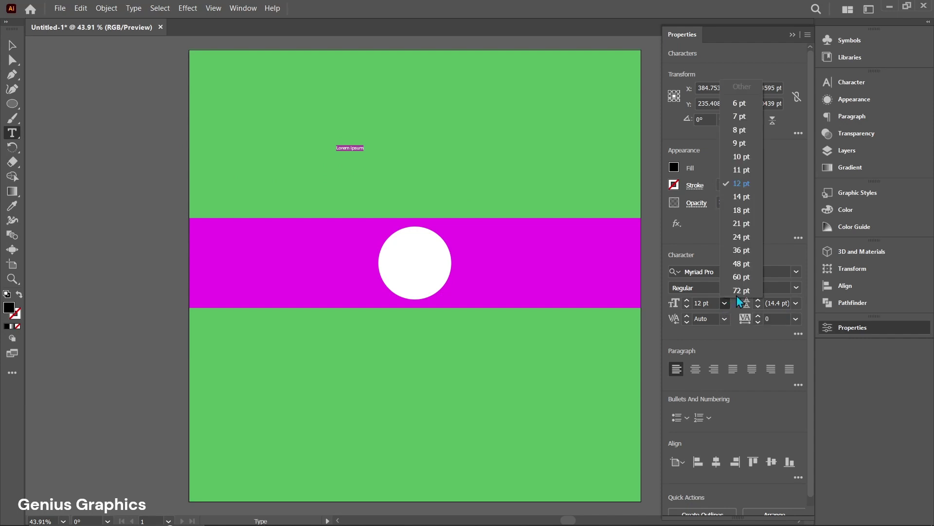
click(796, 271)
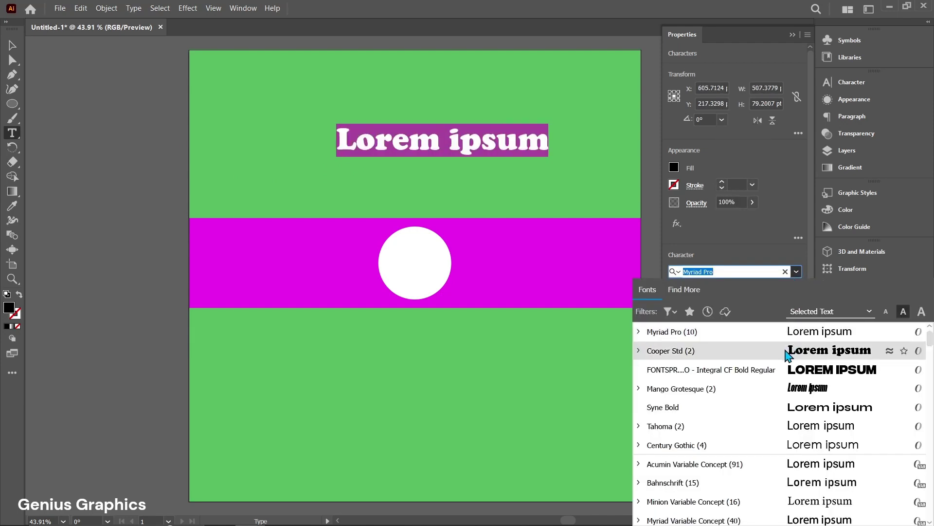
scroll(789, 356, up, 2)
click(786, 331)
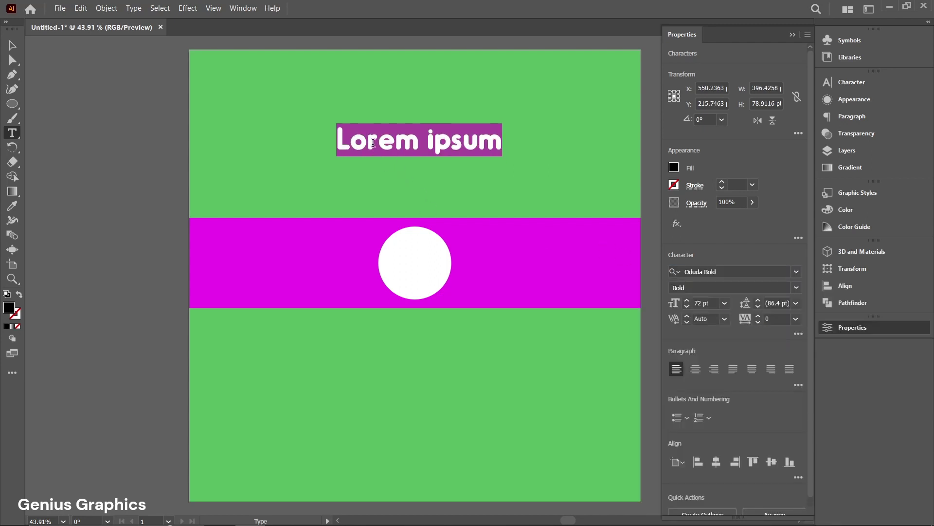
text(12)
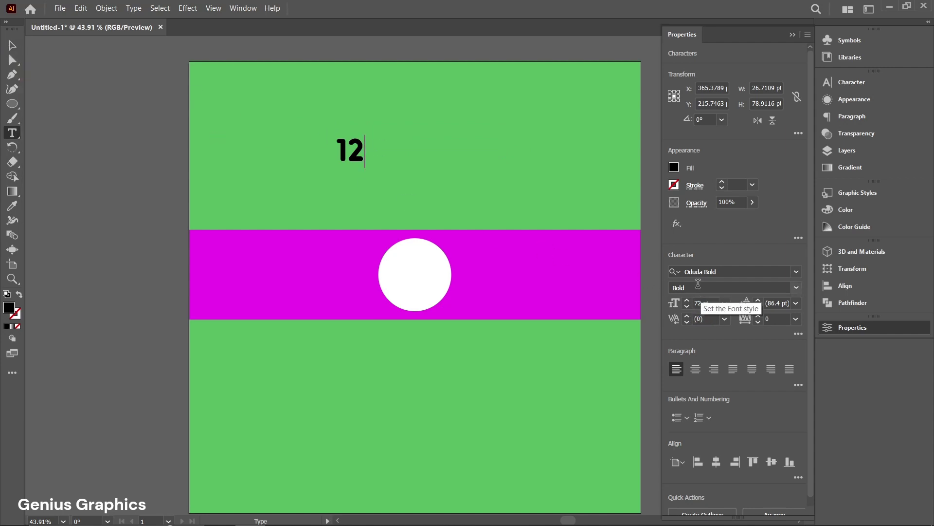
Move the 12 into the white circle, scale it to about 115 pt, and centre it
click(14, 45)
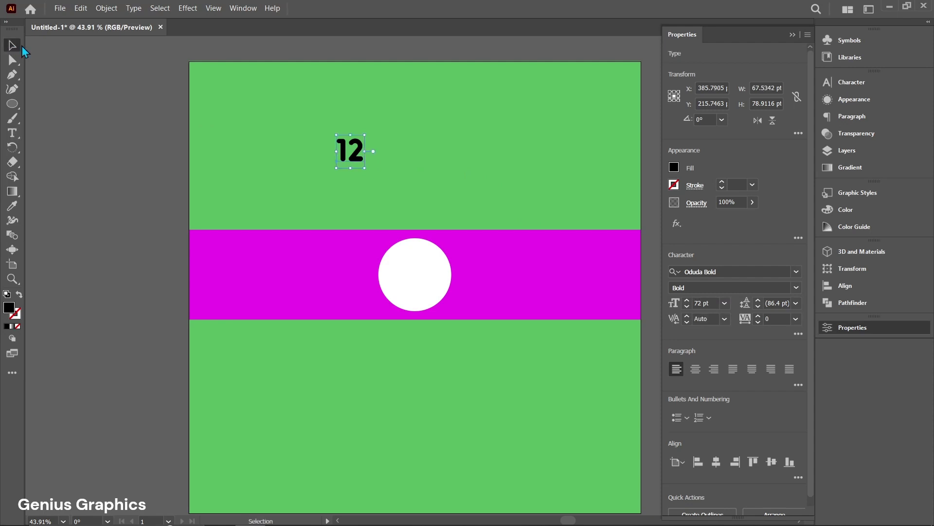
drag(360, 165, 439, 303)
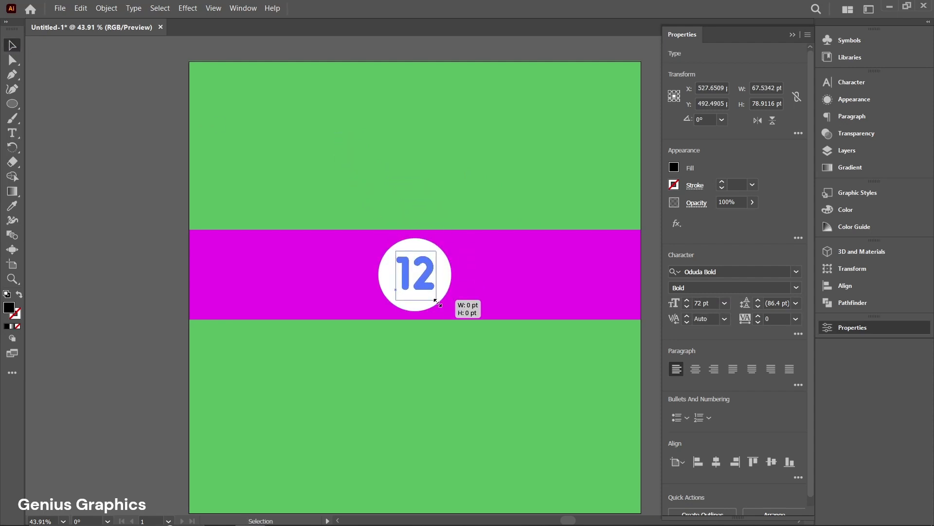
drag(435, 301, 441, 304)
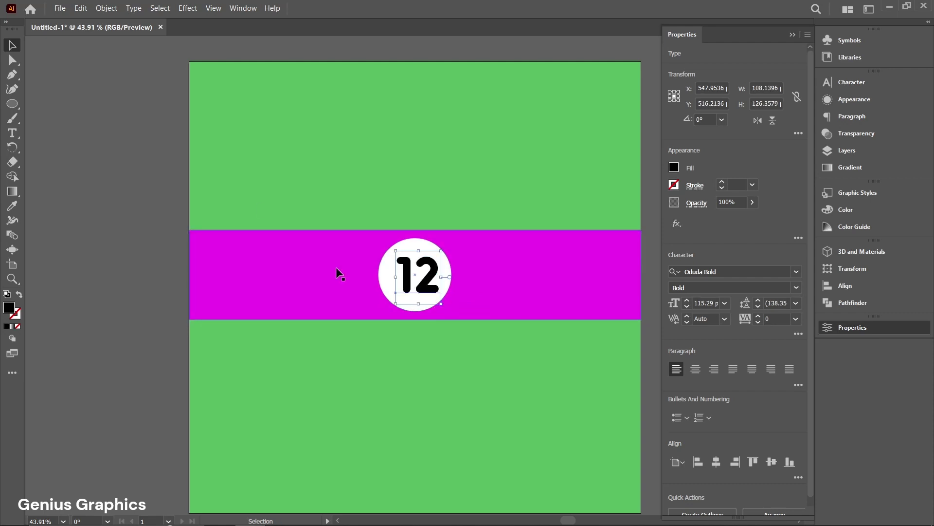
drag(411, 275, 408, 276)
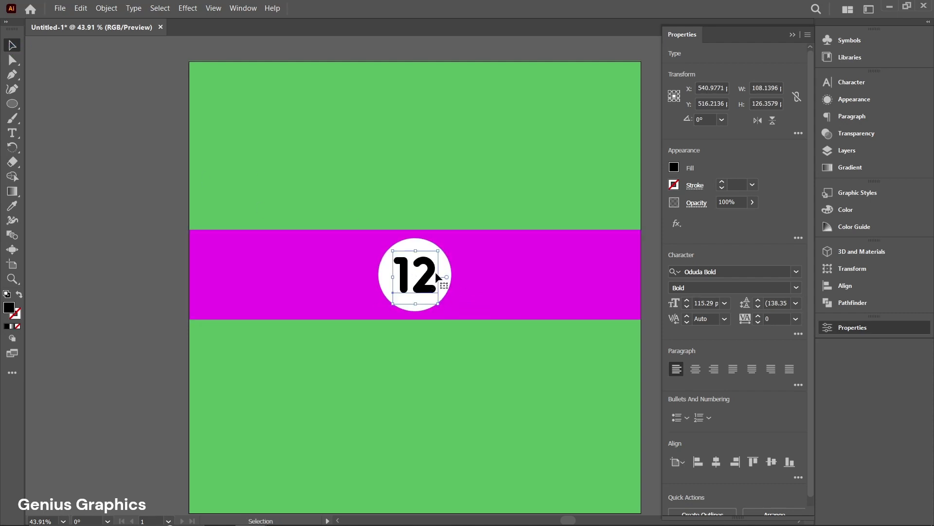
click(837, 331)
Save the band with its circled 12 as symbol '12' and delete it from the artboard
shift+click(547, 244)
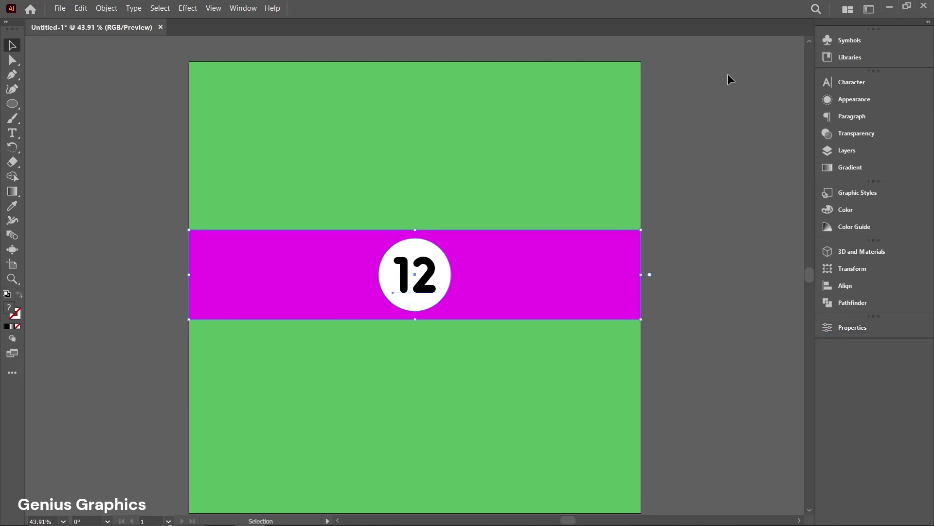
click(854, 40)
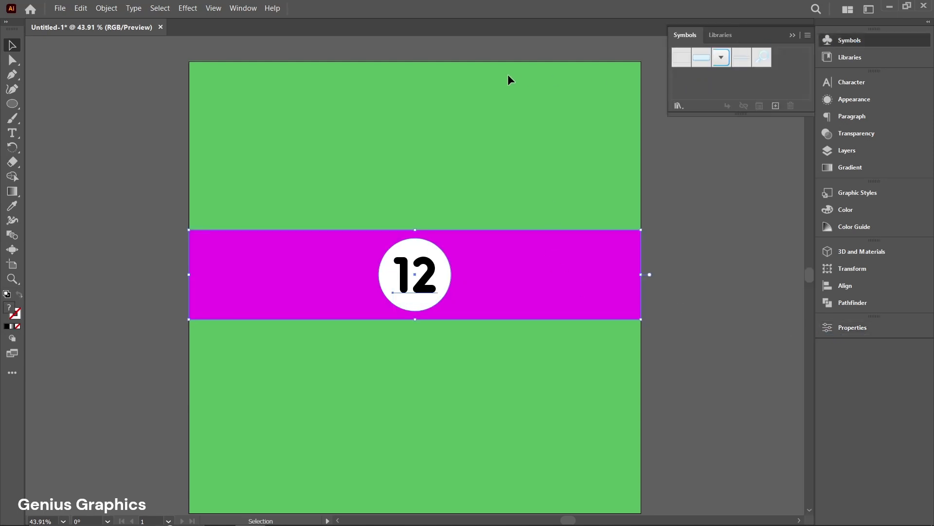
click(243, 8)
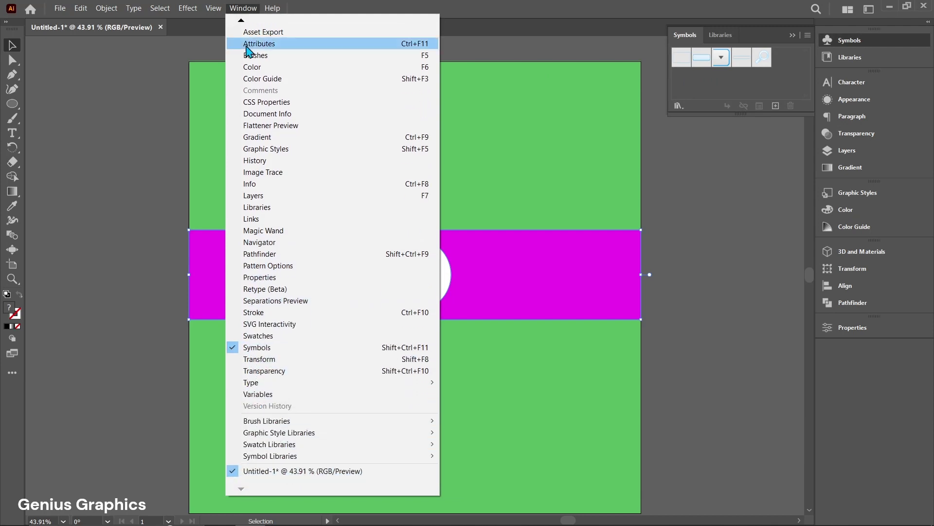
click(244, 10)
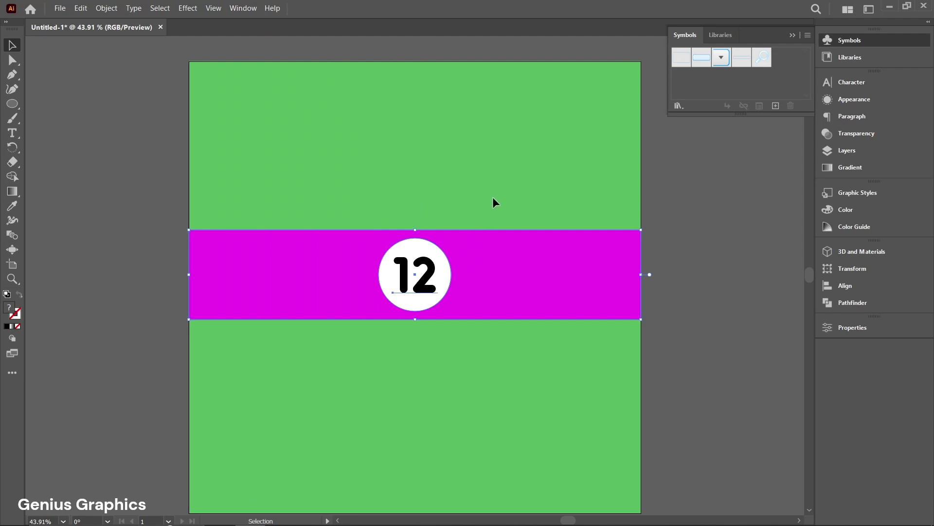
drag(494, 275, 715, 84)
text(12)
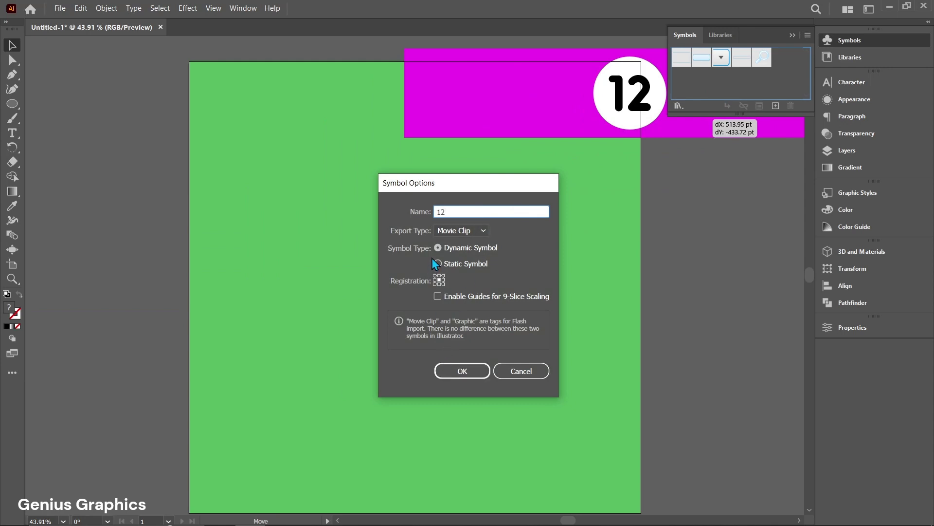
click(448, 368)
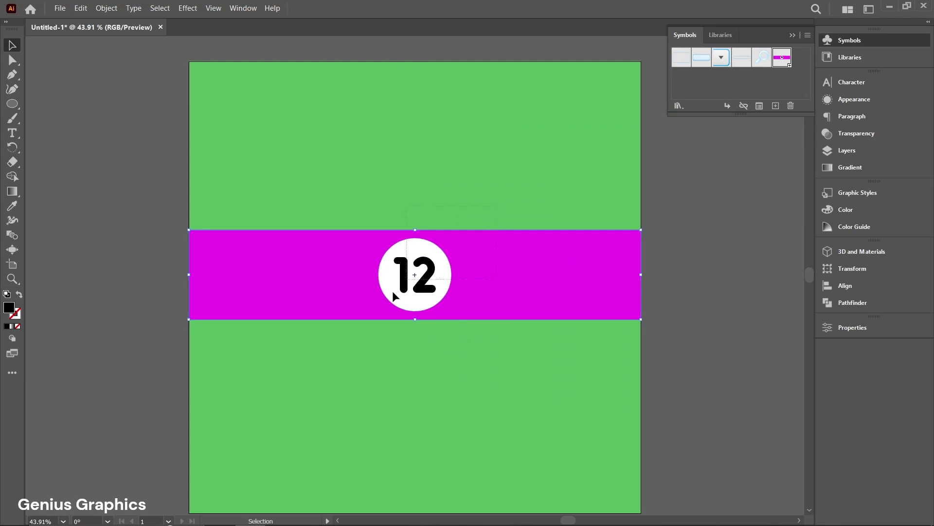
key(Delete)
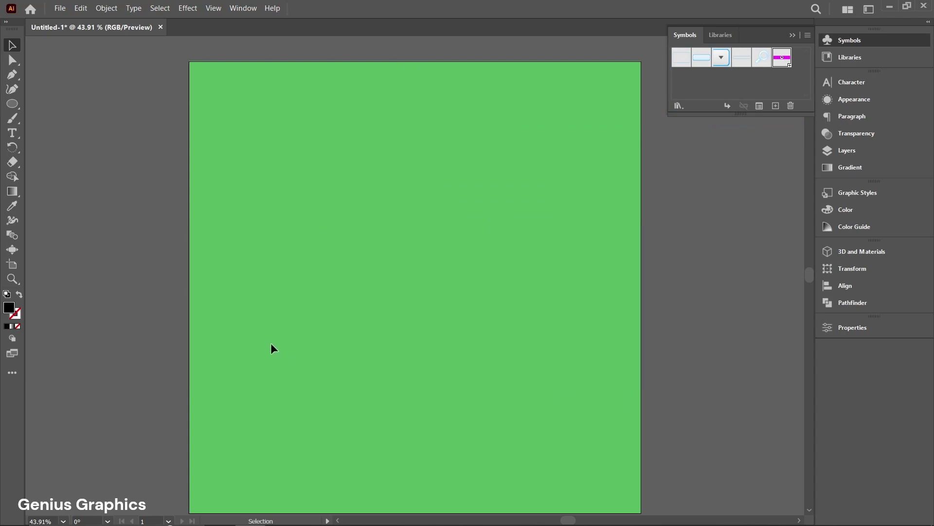
Draw a circle about 661 pt across at the canvas centre and fill it white
click(12, 104)
drag(414, 287, 500, 388)
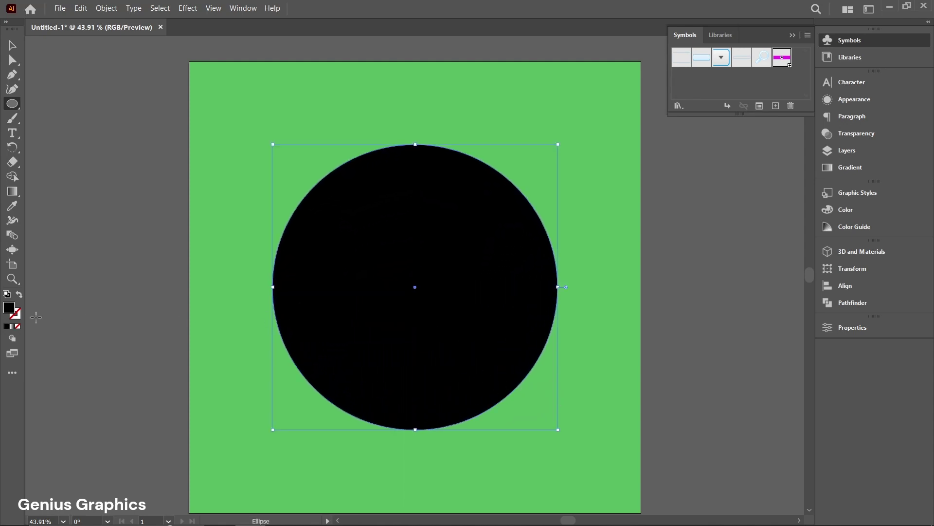
double_click(9, 308)
mouse_move(205, 341)
mouse_down()
mouse_move(179, 290)
mouse_move(82, 182)
mouse_up()
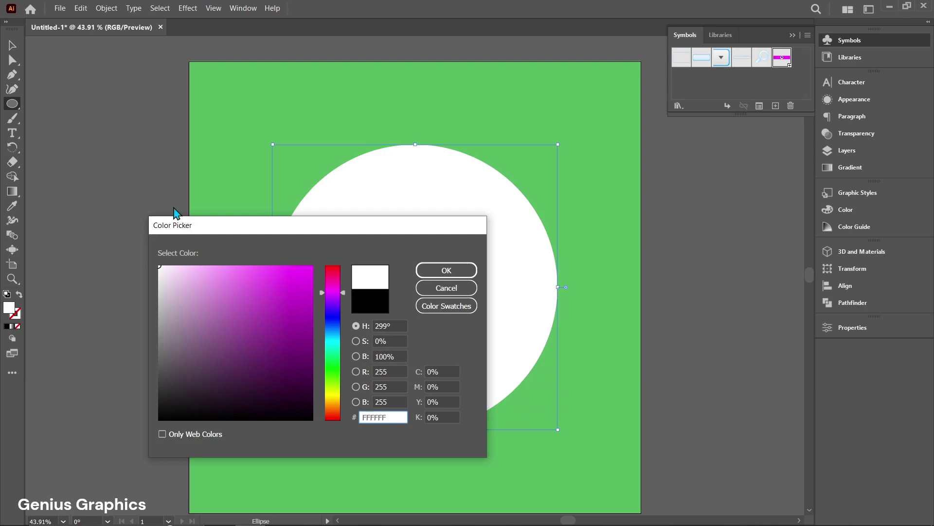
click(447, 271)
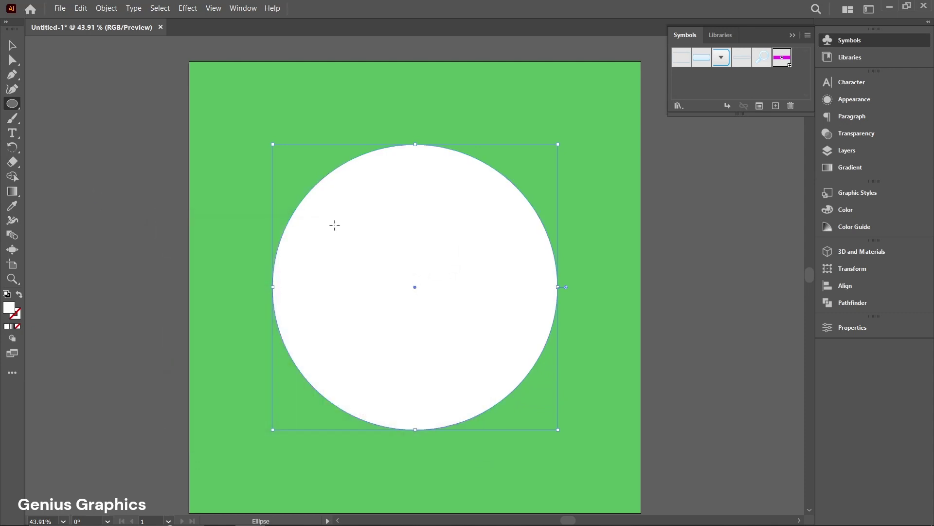
Delete the circle's left half and apply a 3D Classic Revolve effect to it
click(15, 59)
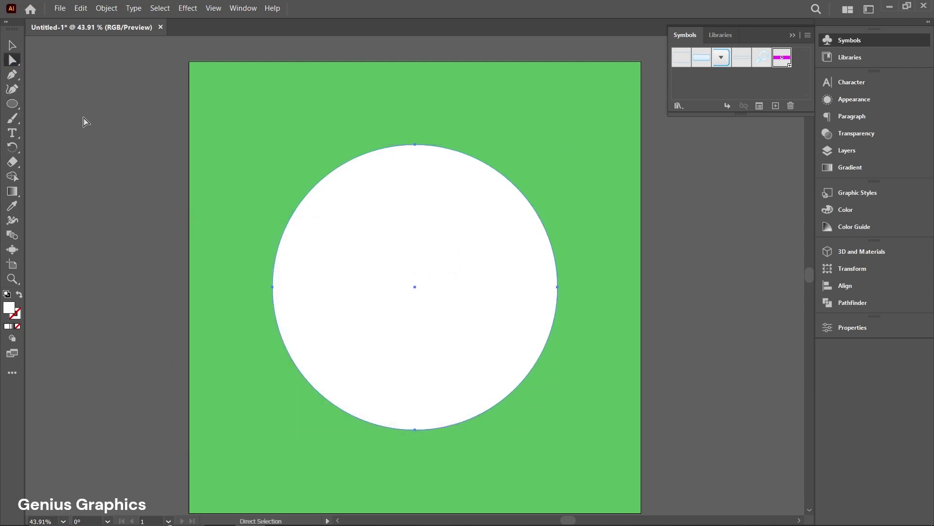
click(272, 287)
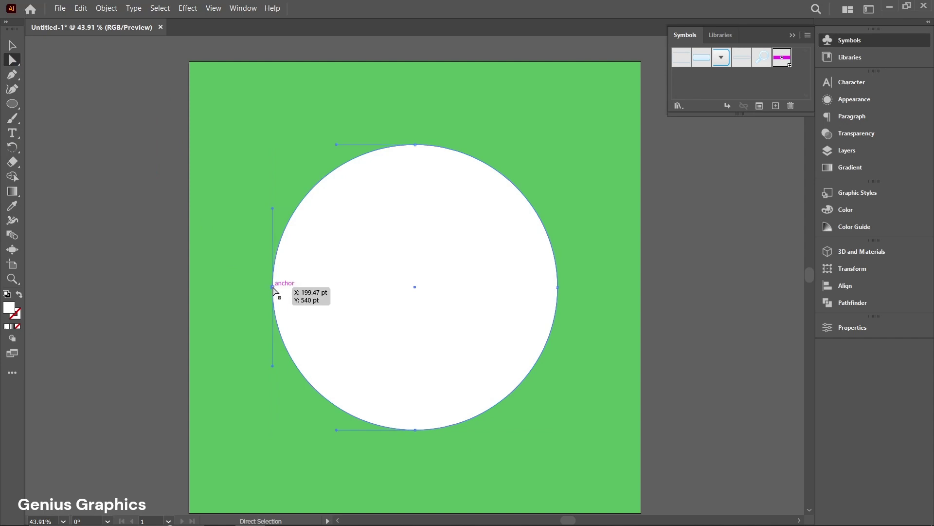
key(Delete)
key(v)
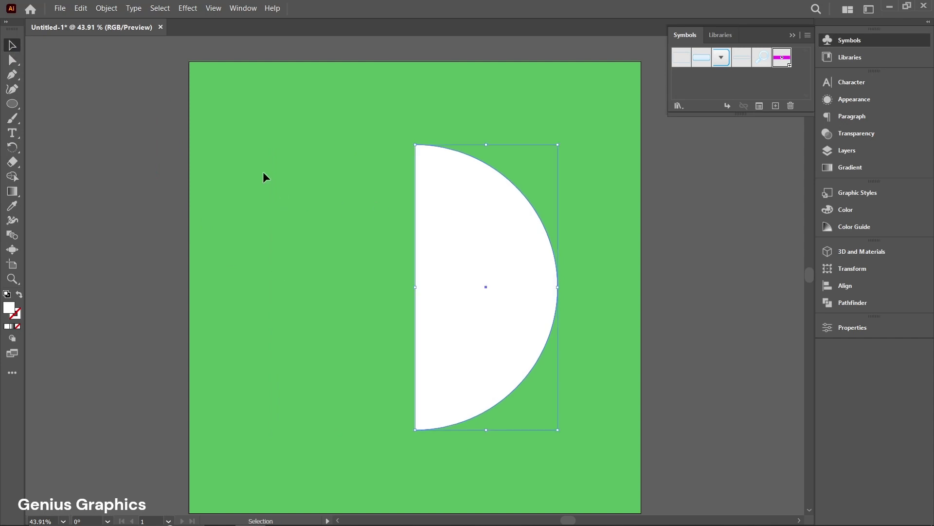
click(186, 8)
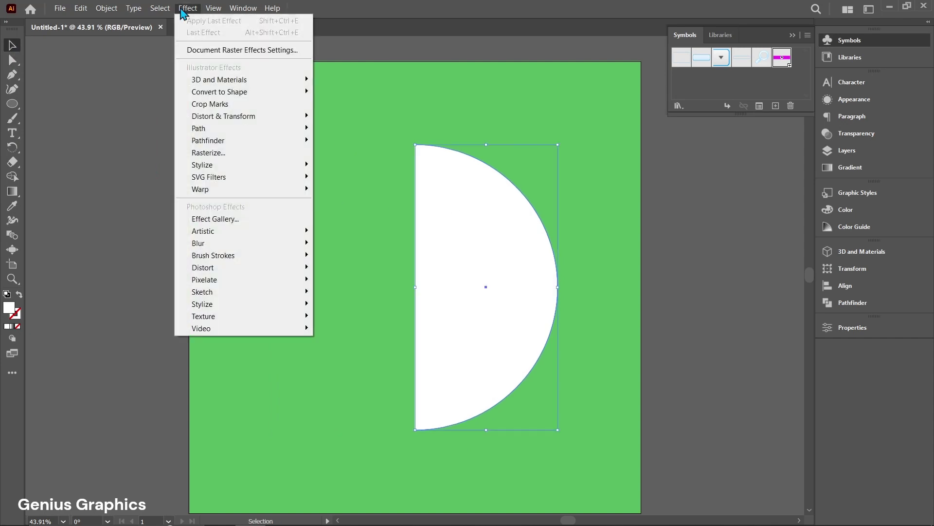
mouse_move(219, 80)
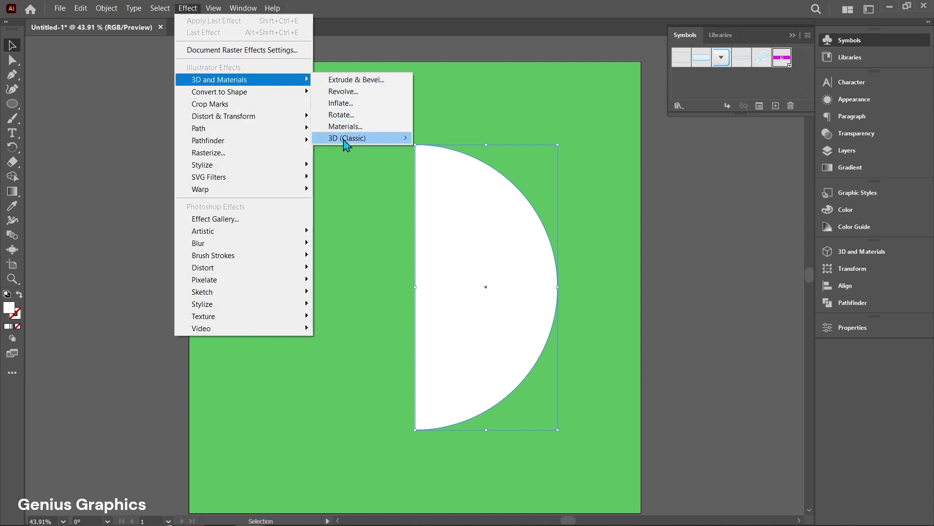
click(440, 148)
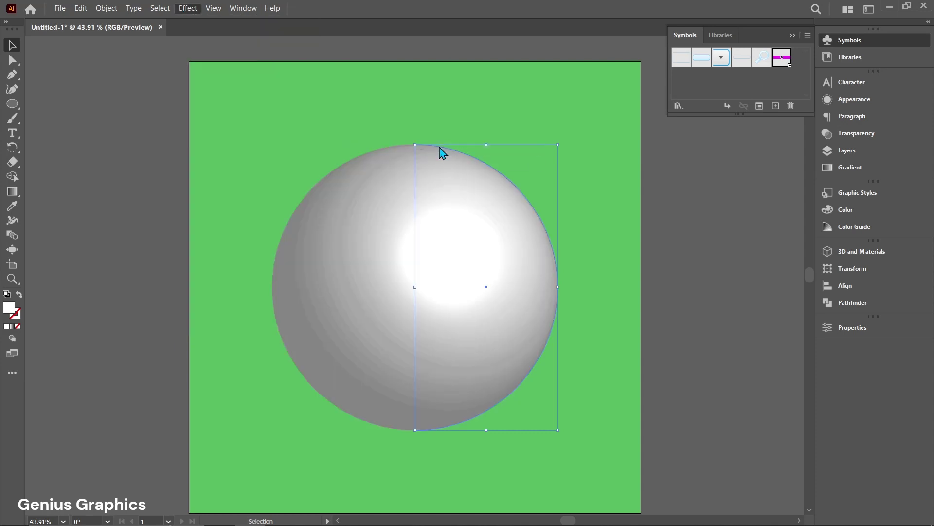
drag(671, 39, 710, 34)
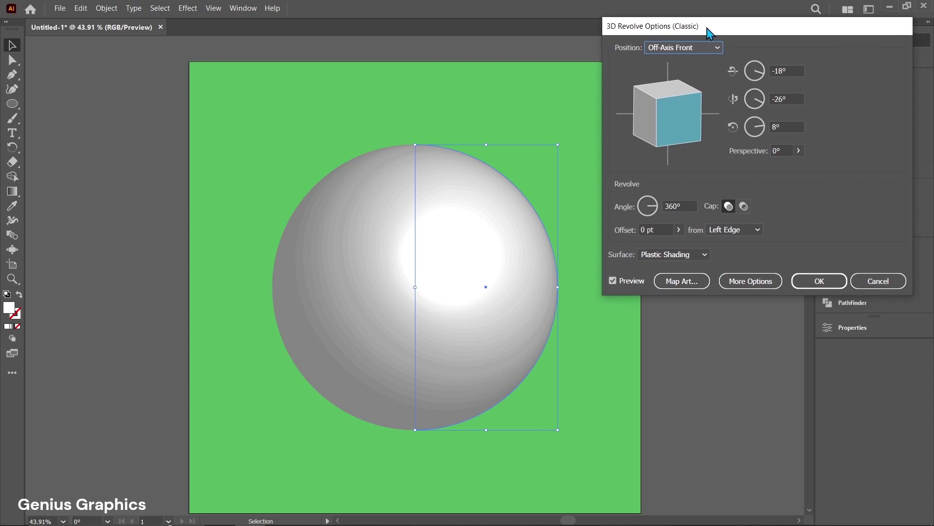
Set Revolve shading to 125 blend steps, 86% light and 52% ambient light
click(753, 282)
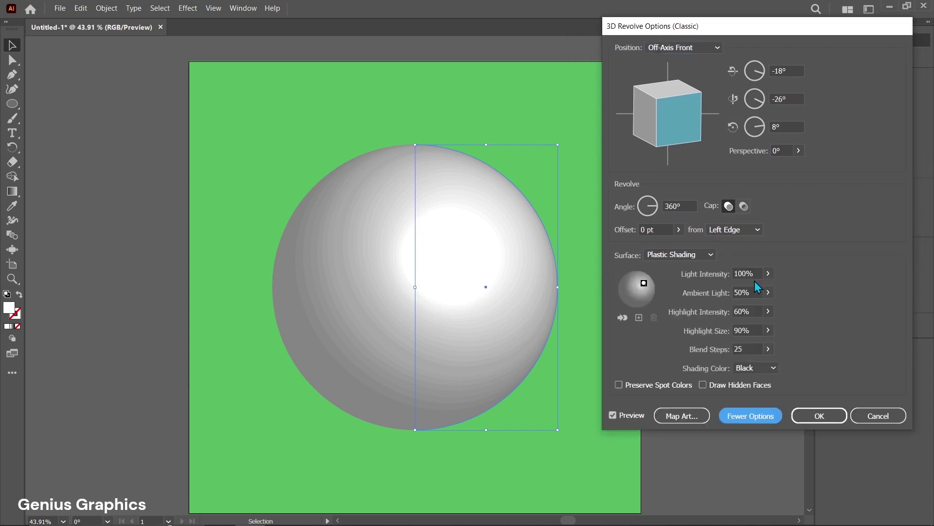
click(768, 348)
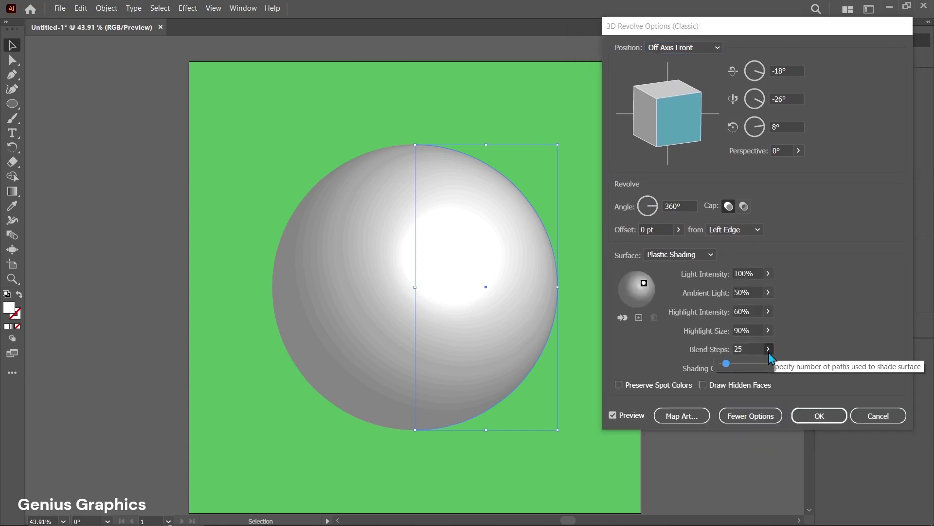
drag(728, 368, 746, 368)
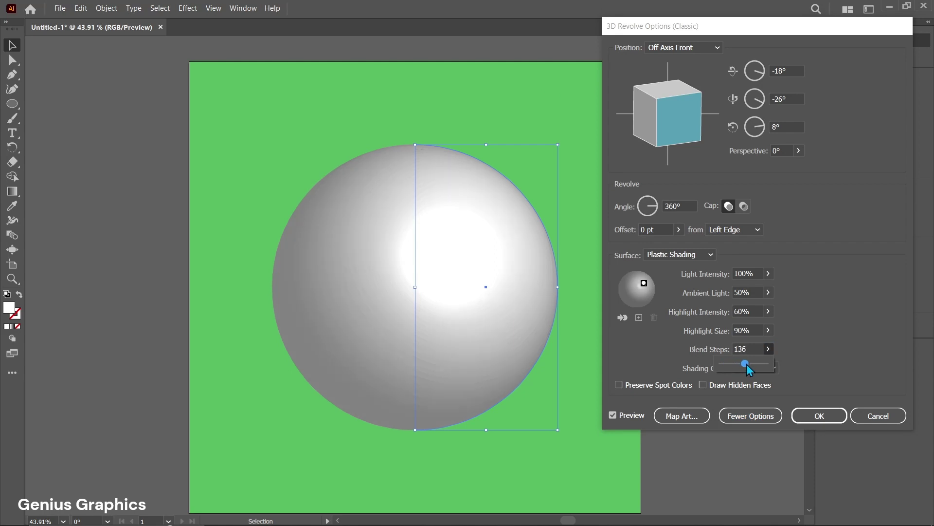
click(767, 274)
drag(769, 288, 760, 297)
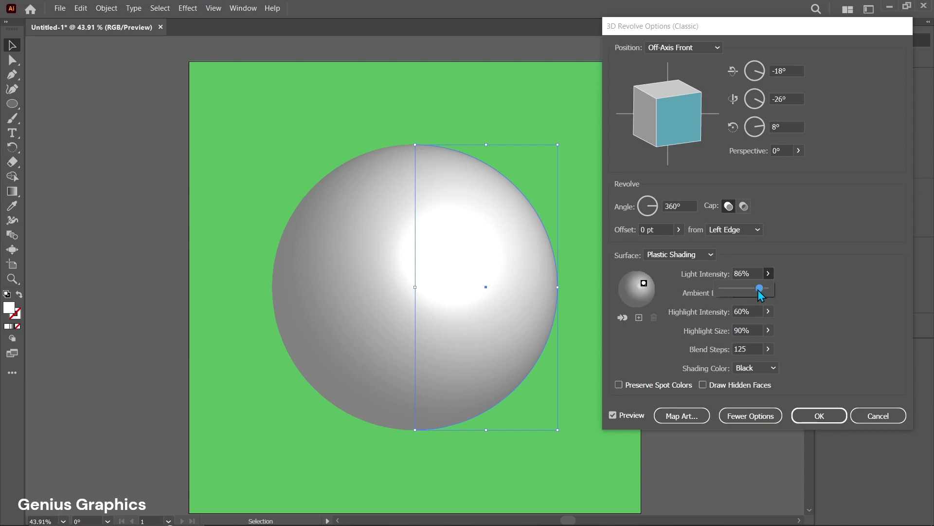
click(801, 289)
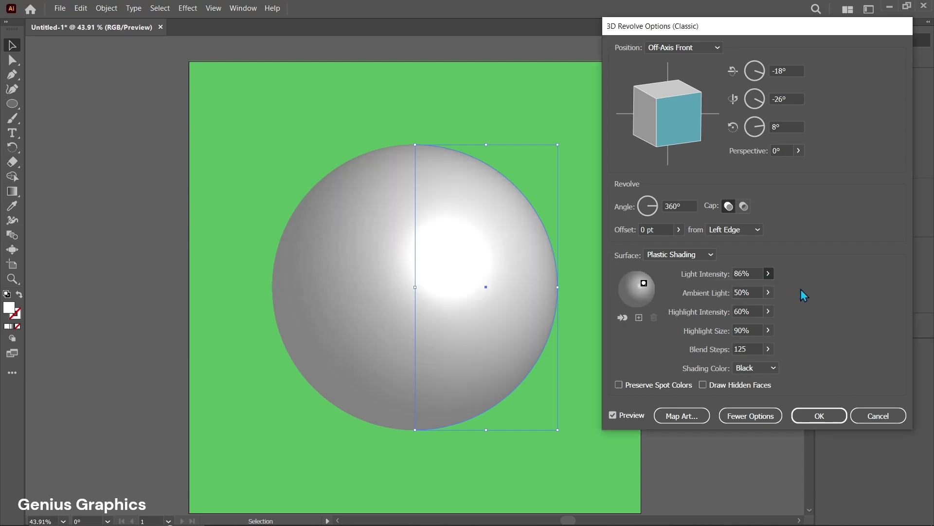
click(768, 292)
drag(743, 305, 744, 307)
click(802, 318)
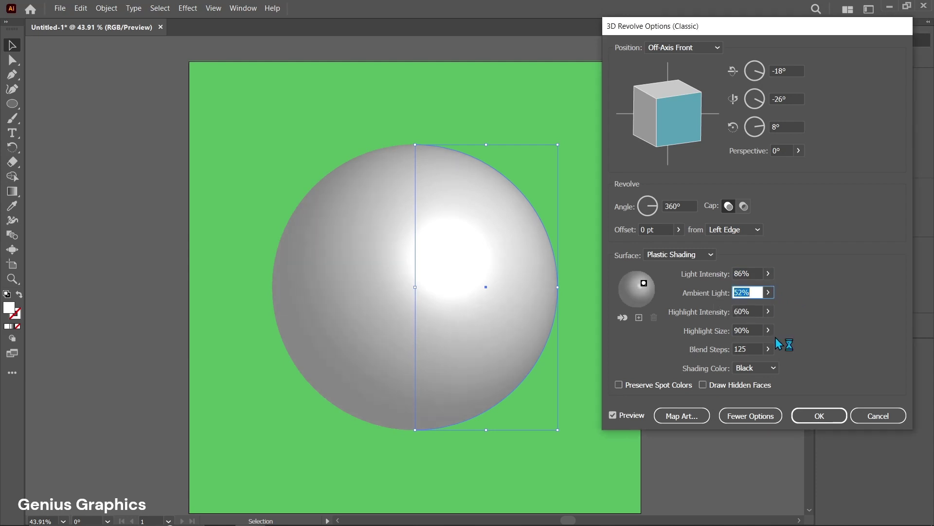
Map symbol 12 onto the sphere as a wide stripe with Shade Artwork enabled
click(679, 417)
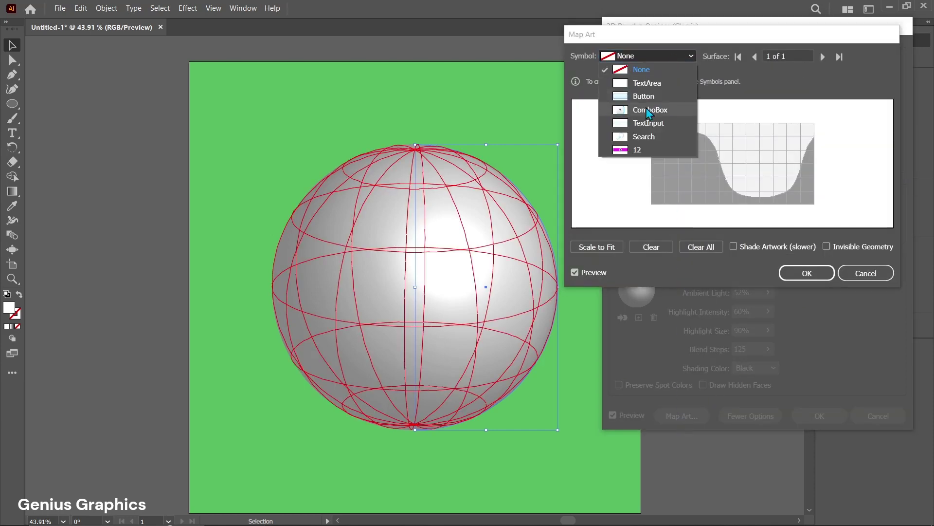
click(637, 150)
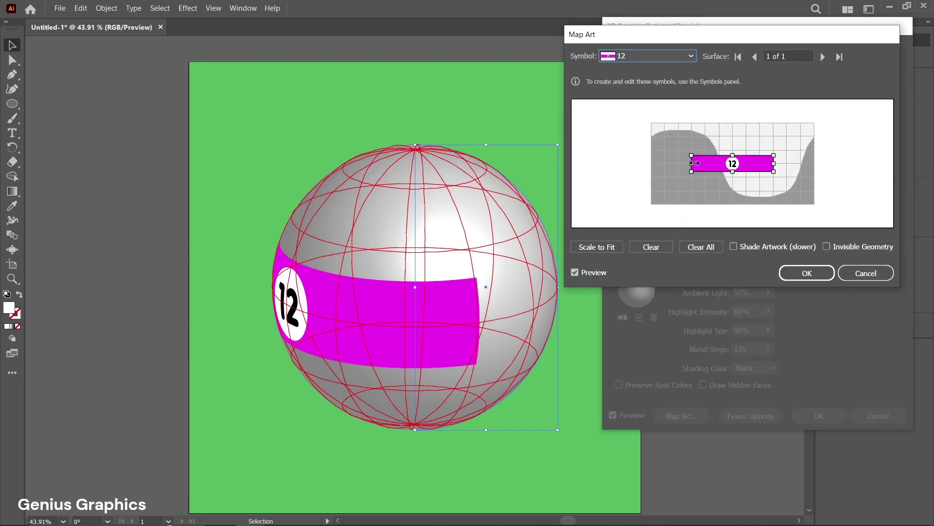
drag(692, 163, 652, 163)
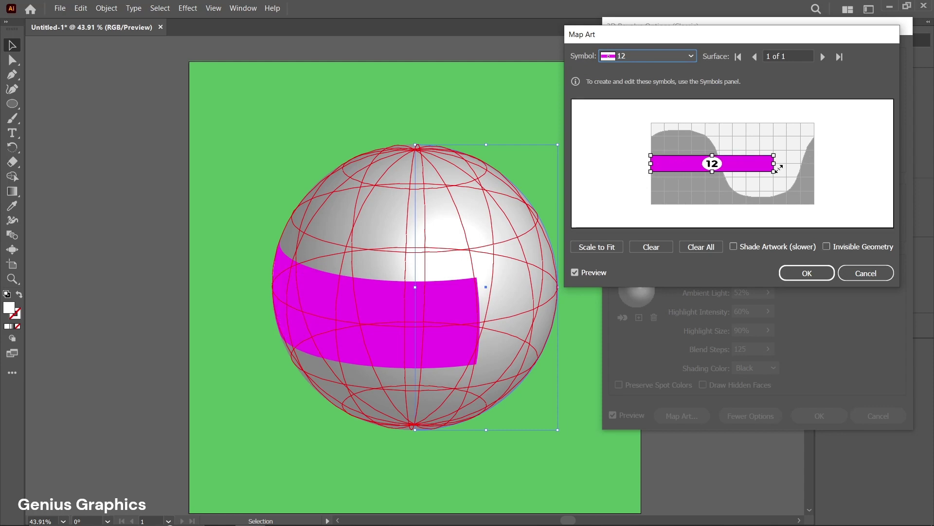
drag(774, 164, 816, 164)
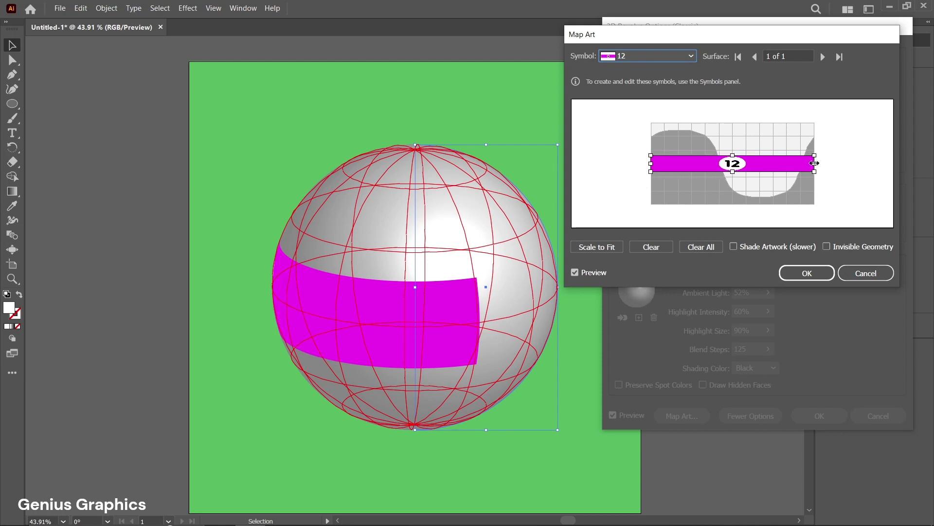
mouse_move(734, 155)
mouse_down()
mouse_move(733, 177)
mouse_move(734, 151)
mouse_up()
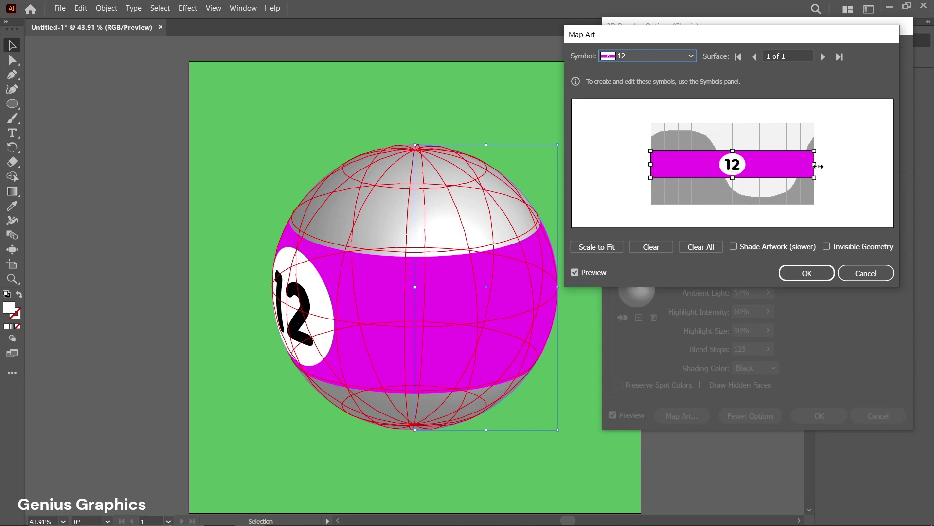
drag(744, 169, 740, 162)
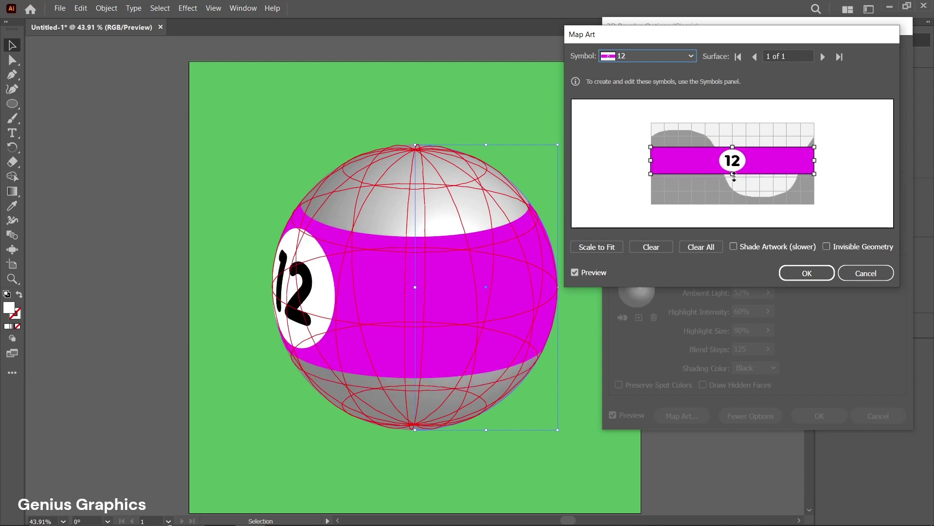
drag(734, 174, 764, 163)
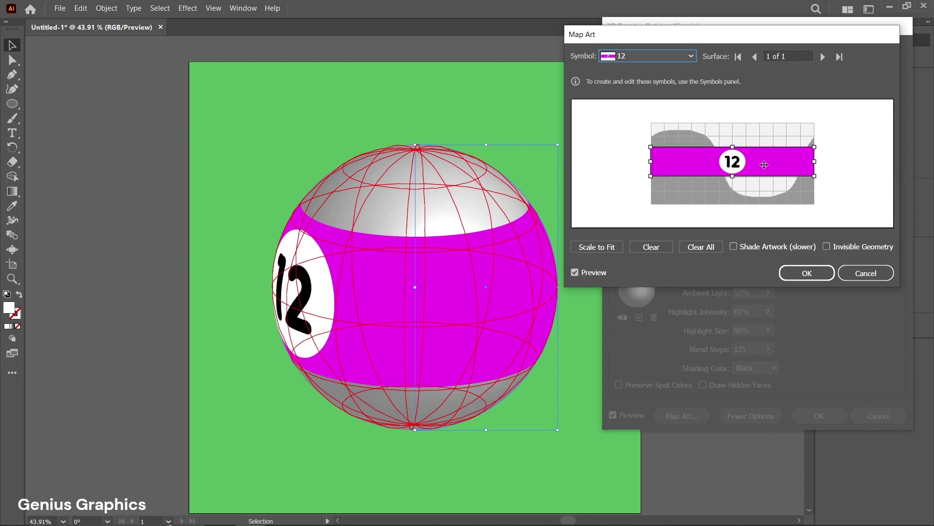
click(734, 247)
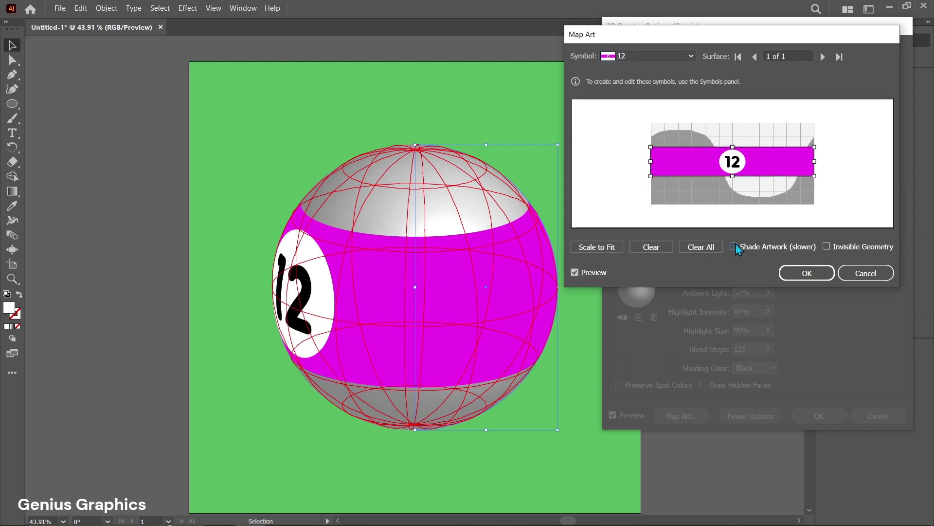
click(814, 275)
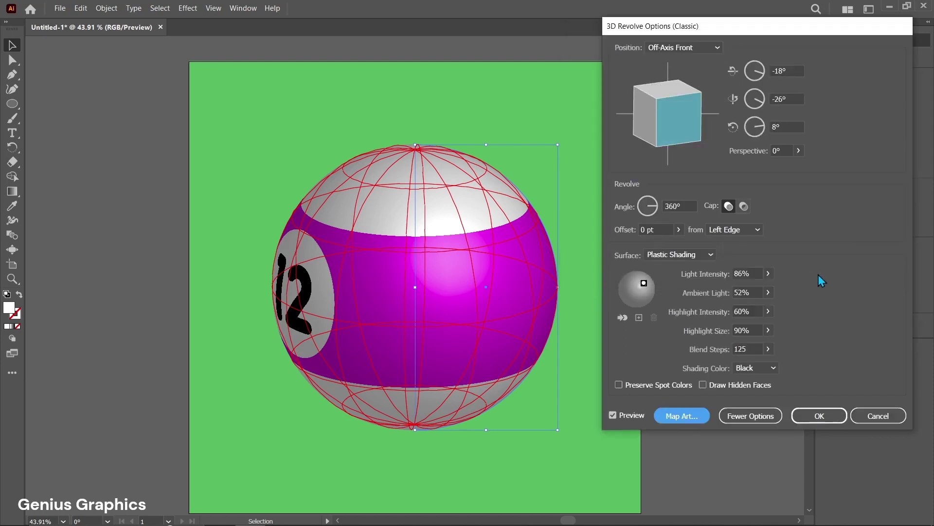
Rotate the ball to about -164°, -74°, 171°, apply, and move it up about 46 pt
mouse_move(669, 114)
mouse_down()
mouse_move(660, 131)
mouse_move(683, 126)
mouse_move(673, 124)
mouse_up()
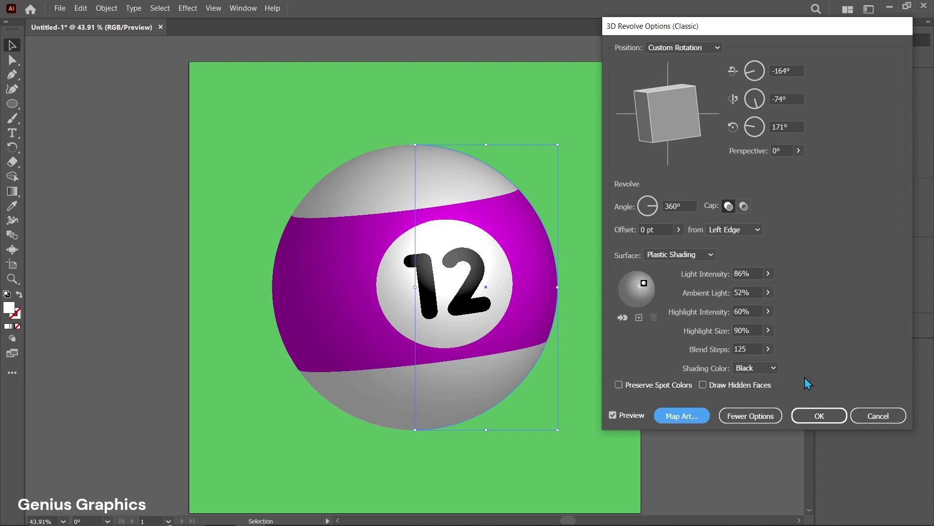
click(821, 418)
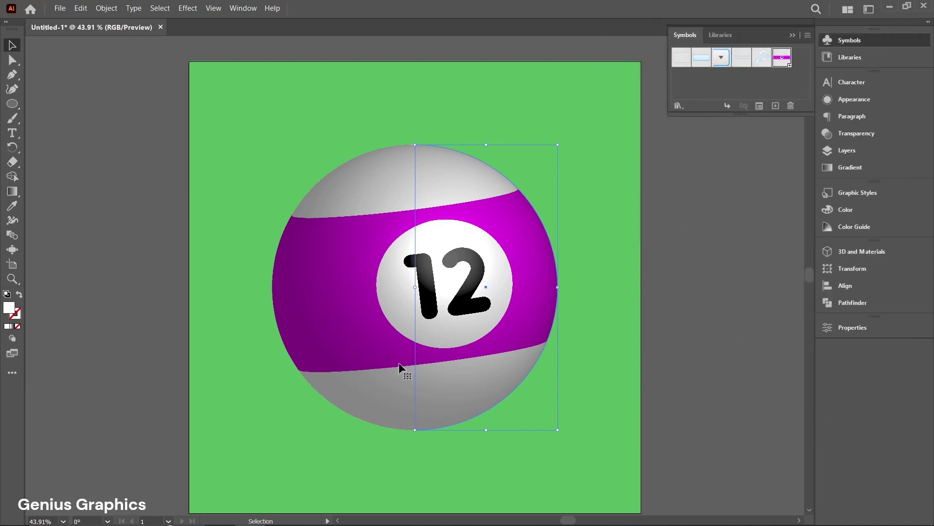
drag(399, 363, 411, 349)
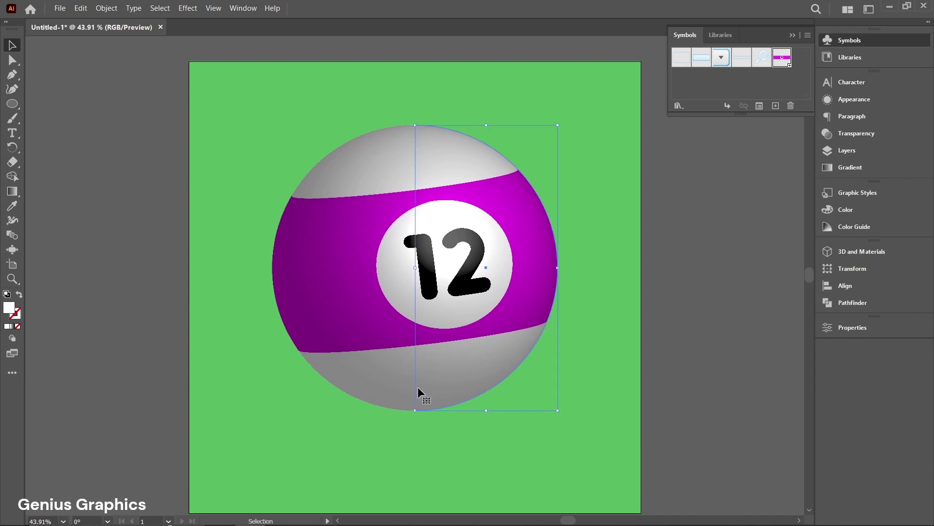
Draw a new circle of roughly 250 pt at the lower left of the canvas
click(423, 452)
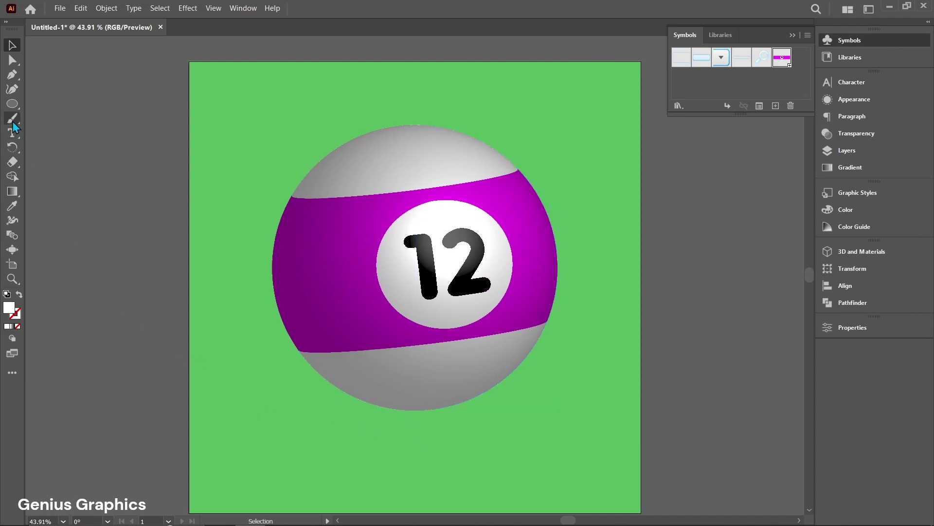
click(12, 104)
drag(275, 429, 321, 459)
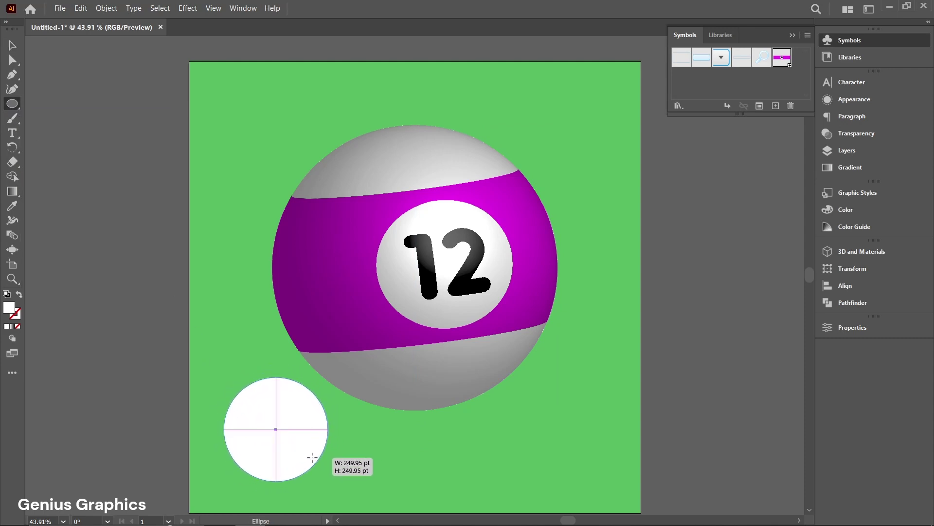
drag(320, 459, 312, 457)
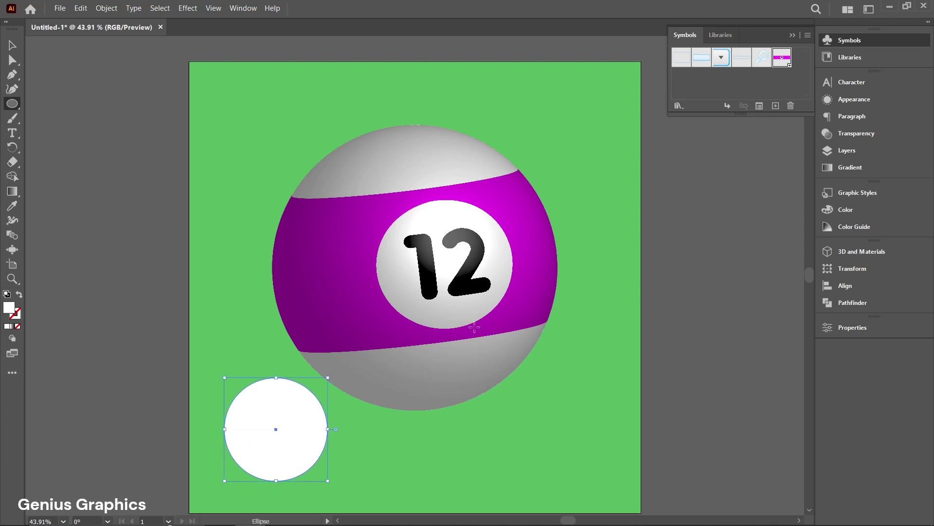
Fill the circle with a reversed radial gradient, black centre fading to white
click(847, 168)
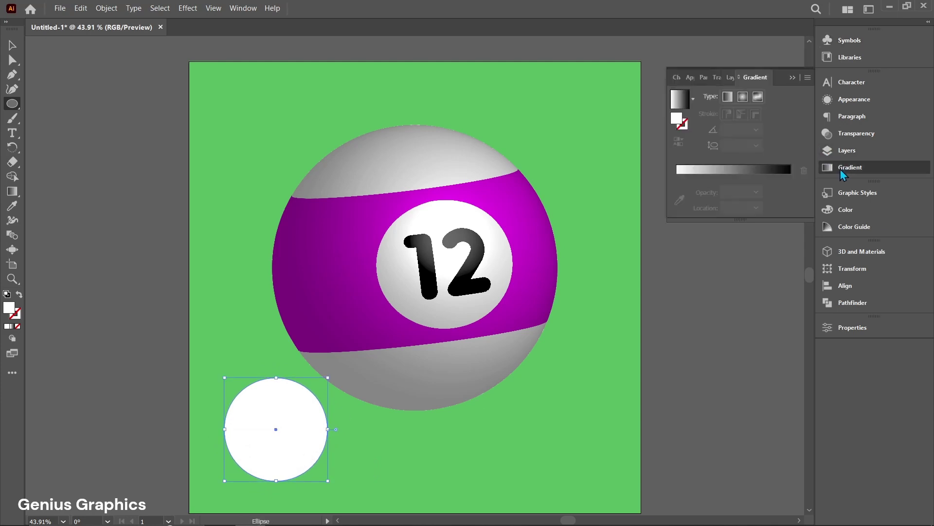
click(680, 103)
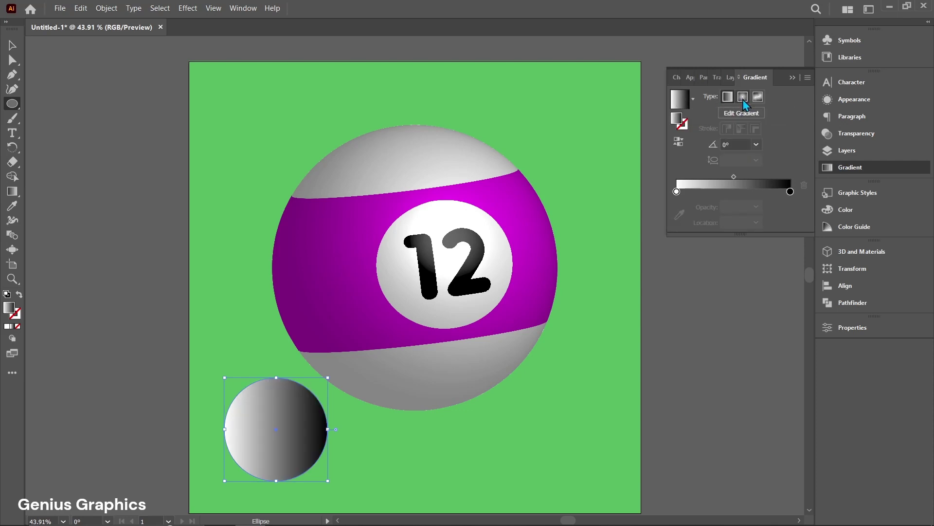
click(743, 100)
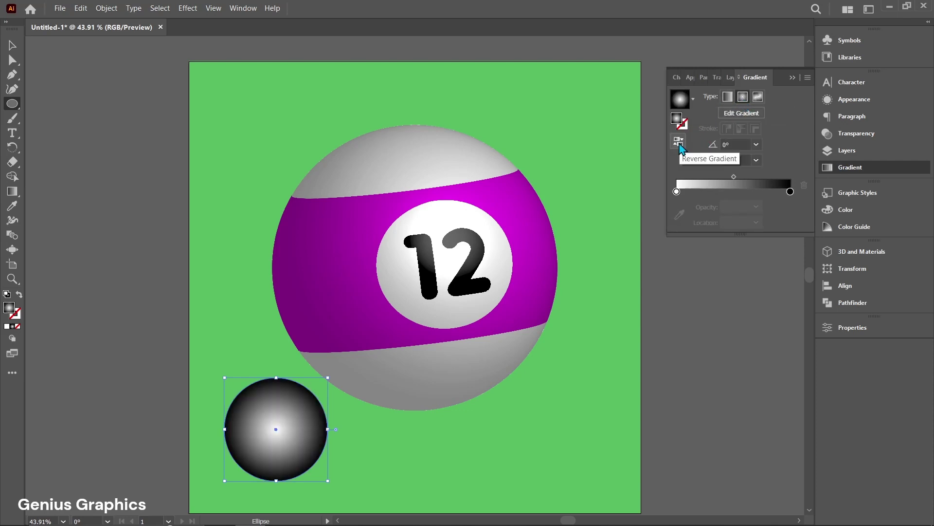
click(678, 142)
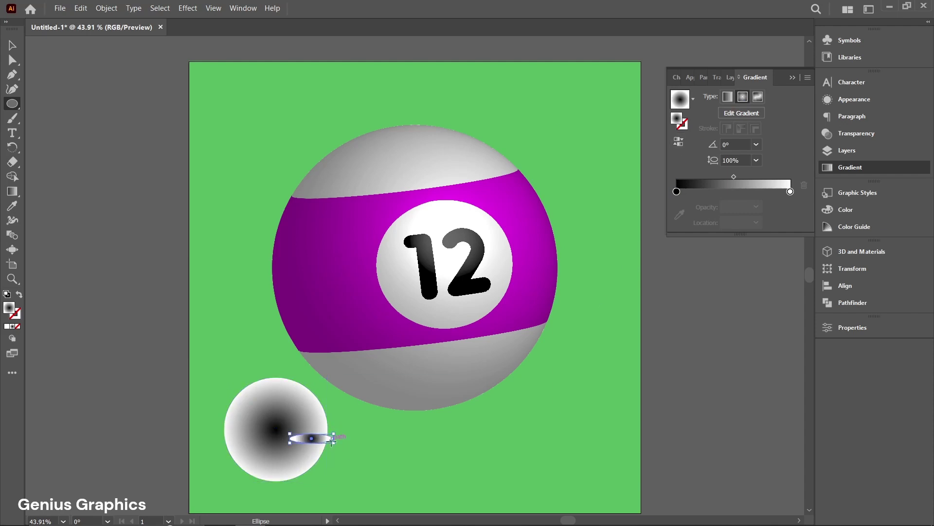
Move the gradient circle under the ball and flatten and widen it into an ellipse
key(v)
mouse_move(296, 425)
mouse_down()
mouse_move(442, 436)
mouse_move(434, 434)
mouse_up()
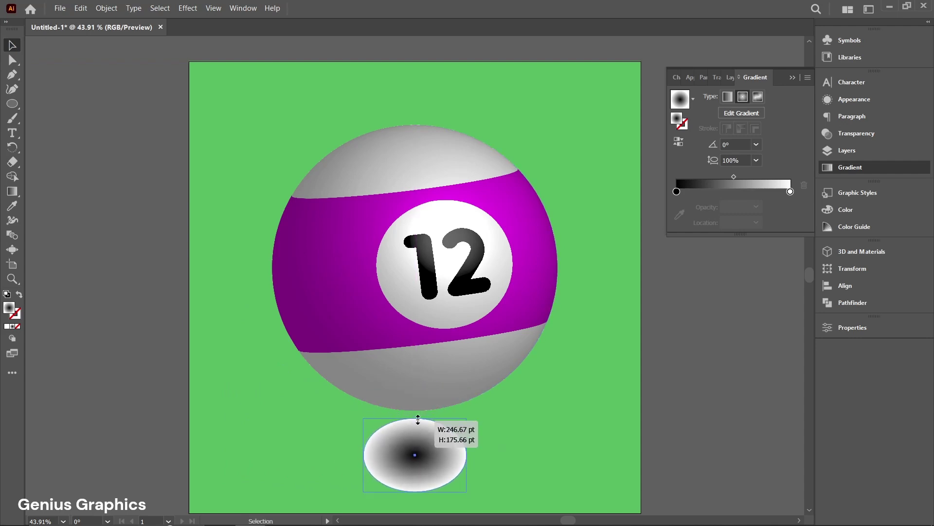
drag(415, 388, 415, 418)
drag(415, 491, 417, 443)
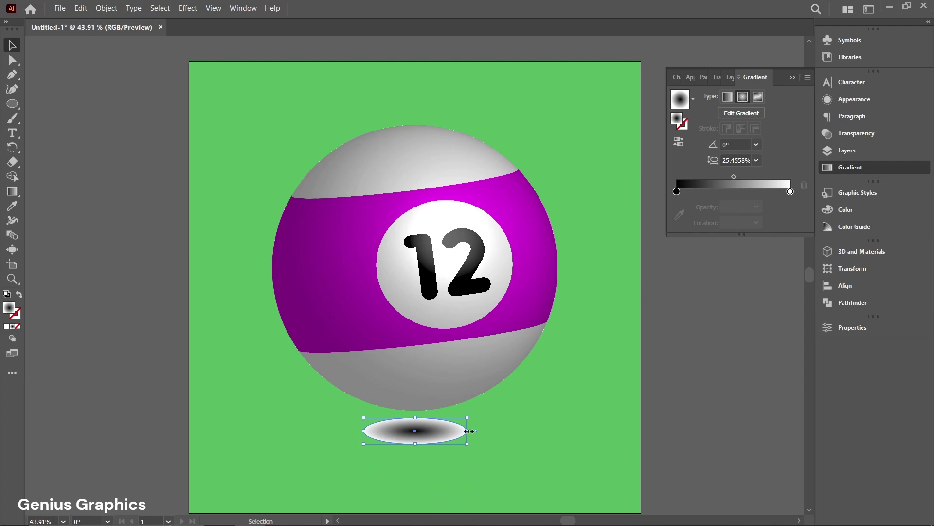
drag(469, 431, 535, 439)
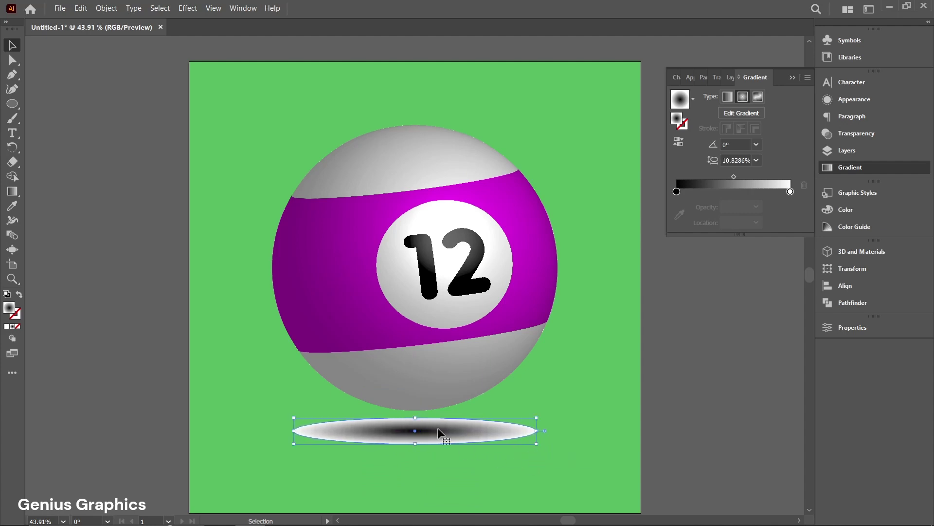
drag(440, 432, 439, 434)
Shift the gradient midpoint slightly left and set the shadow's blend mode to Multiply
click(553, 375)
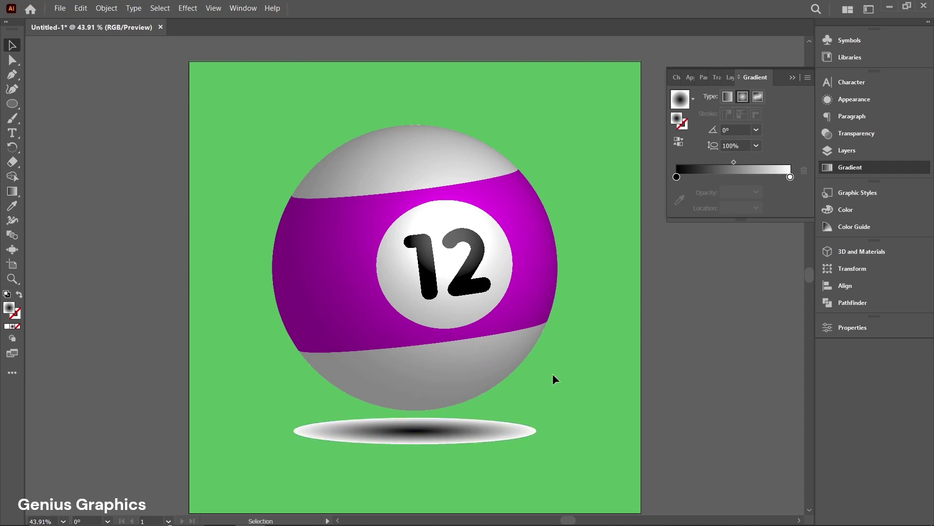
drag(733, 163, 732, 161)
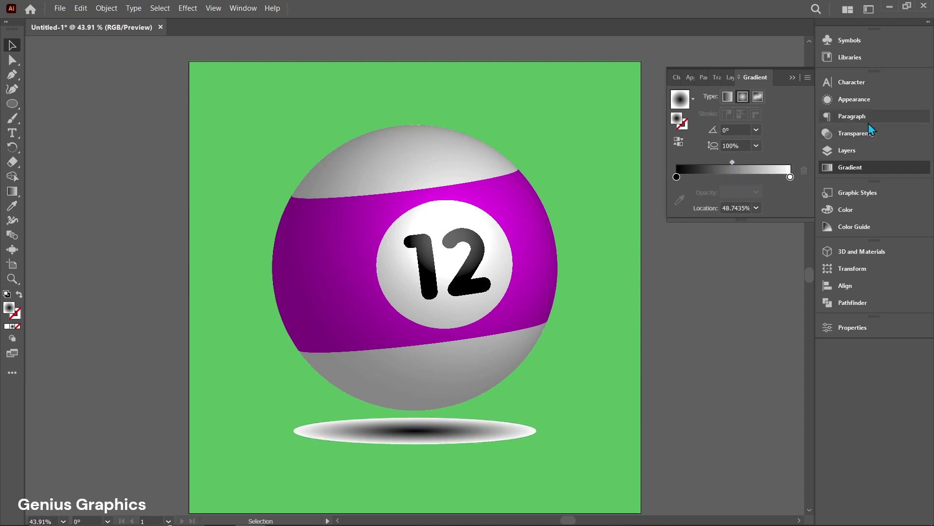
click(494, 428)
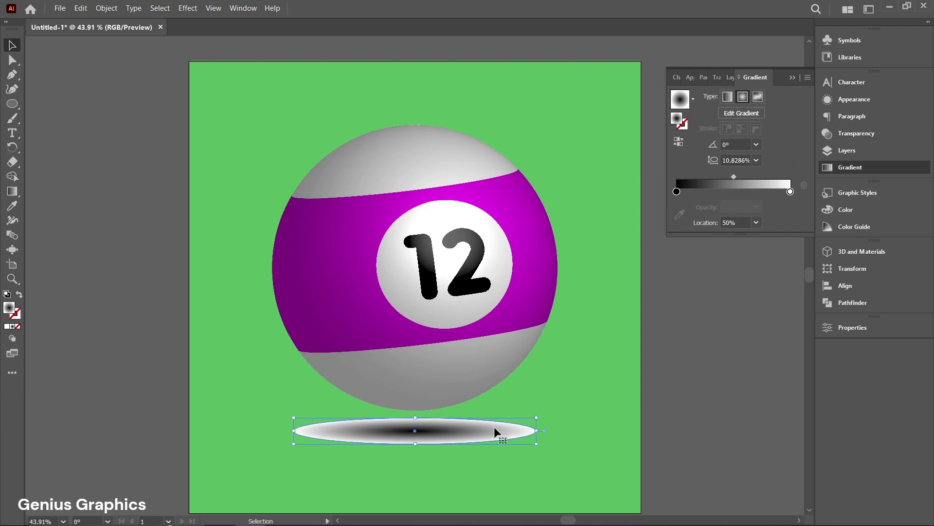
click(852, 134)
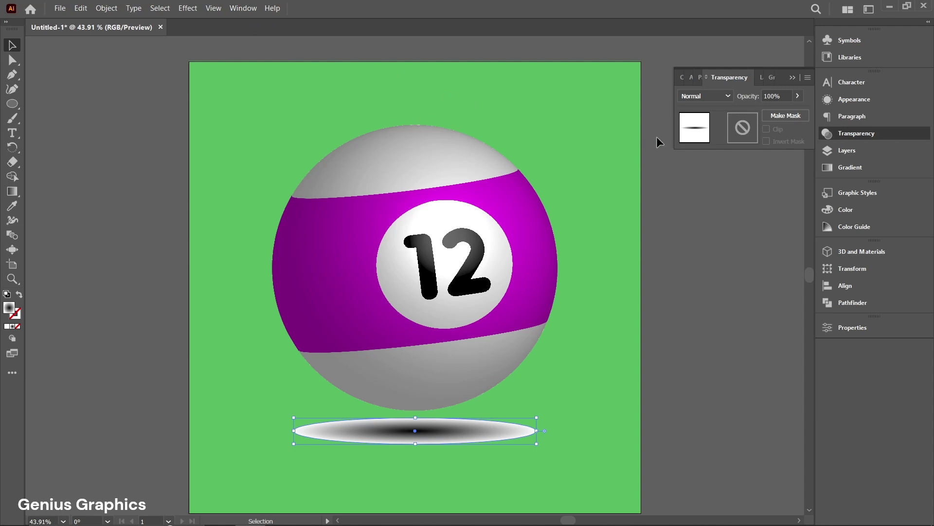
click(705, 96)
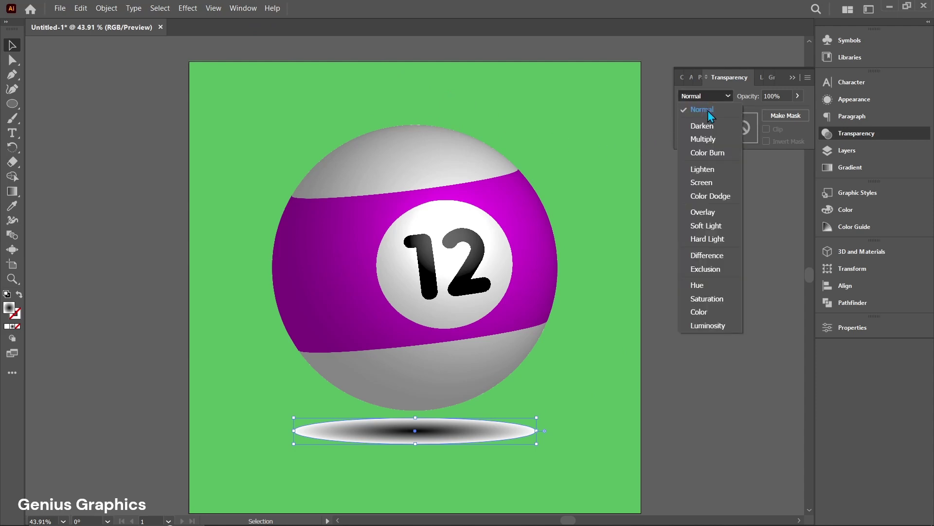
click(707, 140)
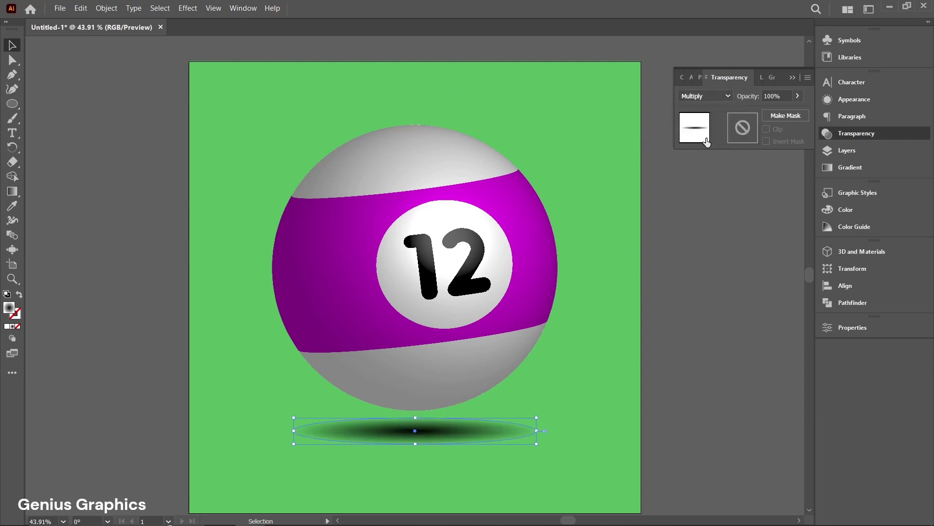
Change the black gradient stop to dark grey and move the midpoint toward it
click(840, 167)
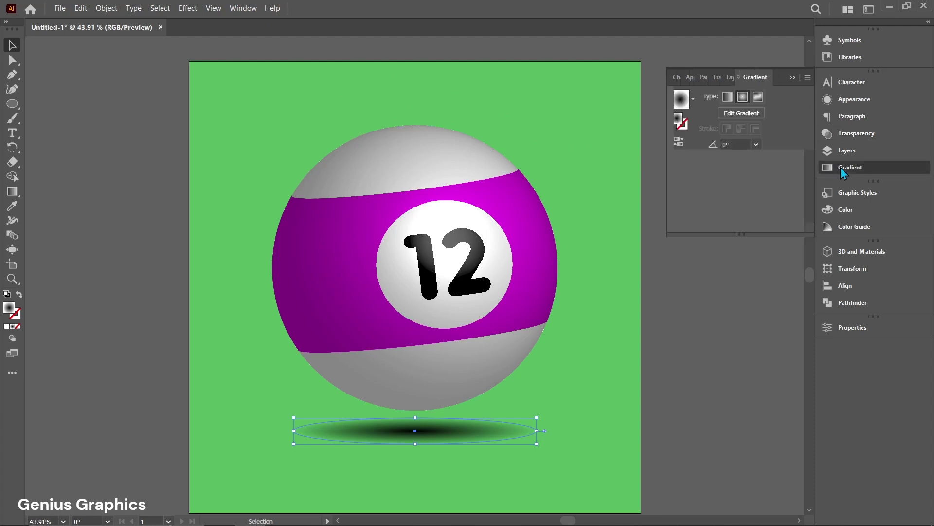
double_click(676, 192)
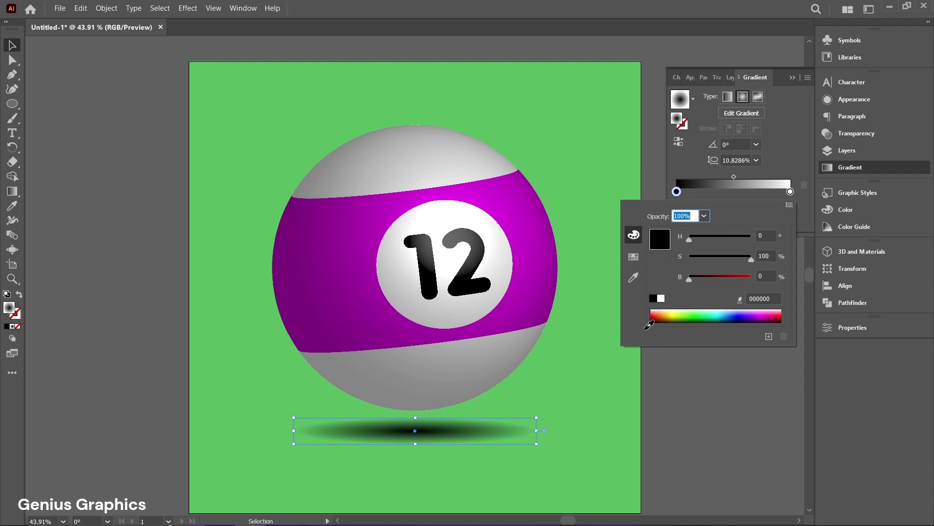
click(652, 321)
drag(689, 279, 690, 278)
click(633, 256)
click(685, 267)
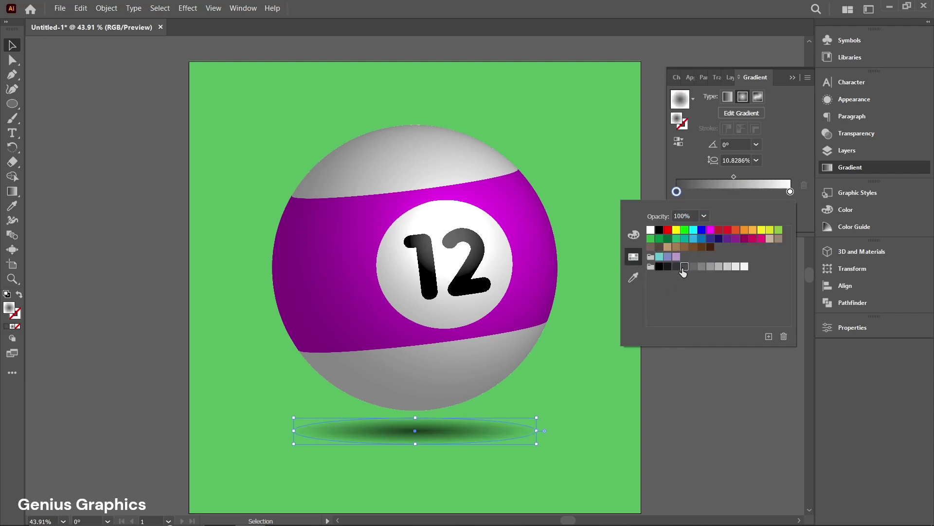
click(734, 177)
drag(733, 177, 720, 180)
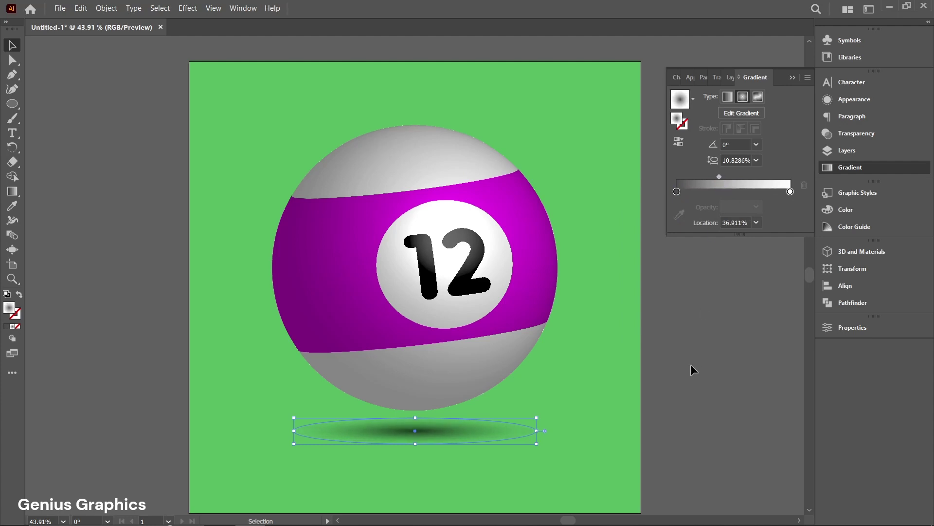
Make the shadow ellipse slightly taller and wider, then deselect and fit the artboard
drag(415, 444, 415, 450)
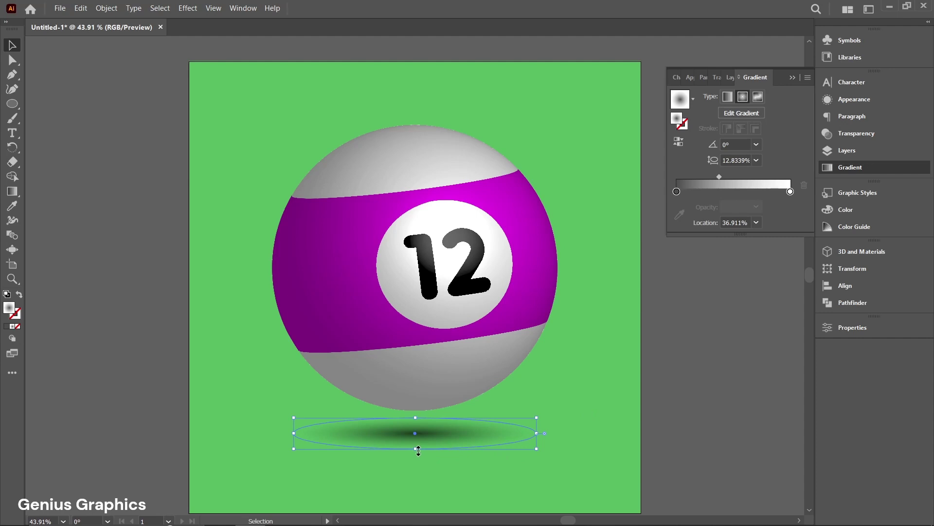
drag(418, 448, 417, 448)
drag(292, 433, 278, 432)
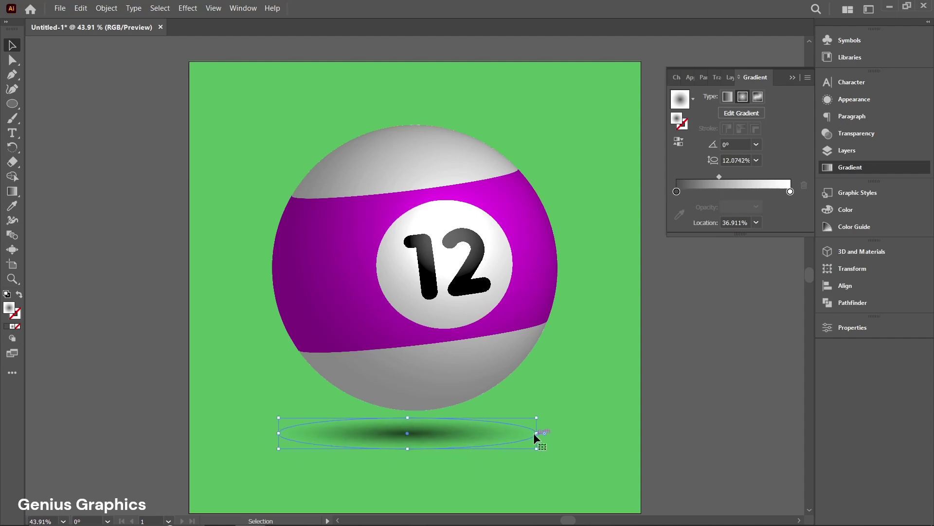
drag(539, 433, 549, 434)
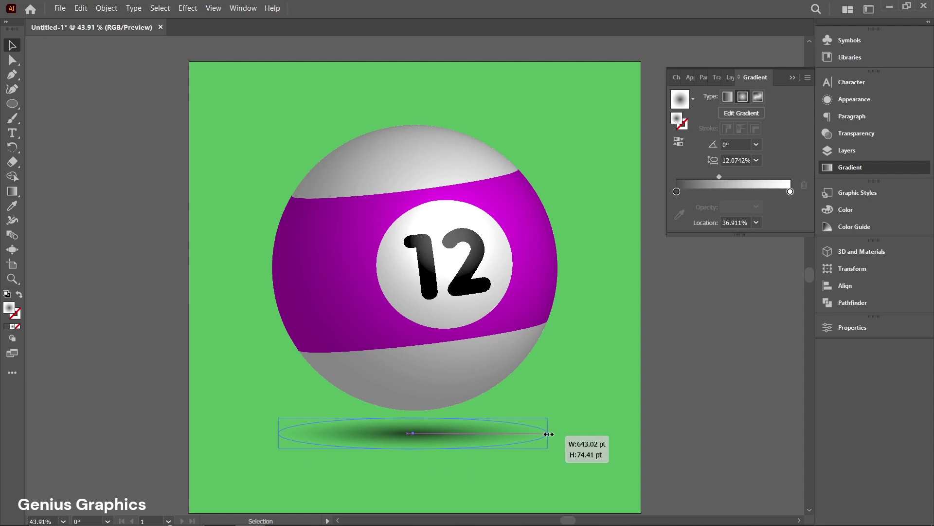
click(564, 374)
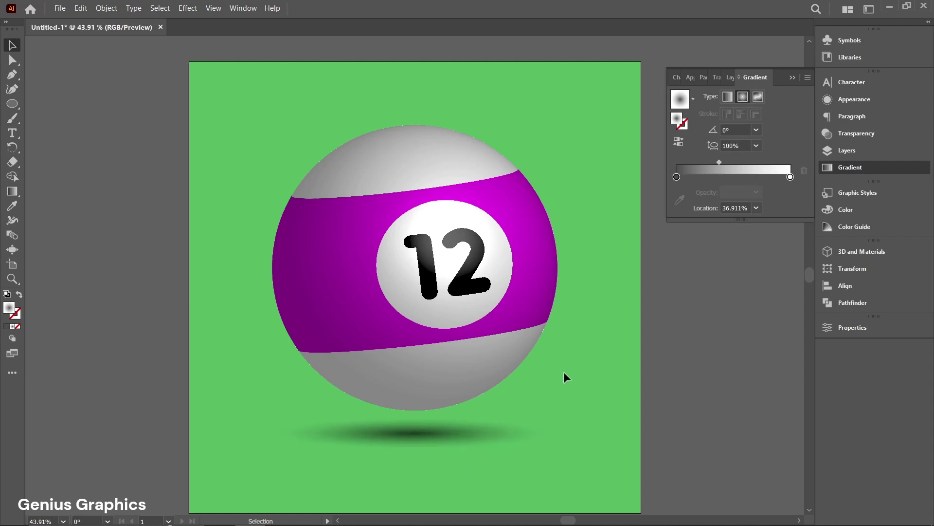
click(791, 79)
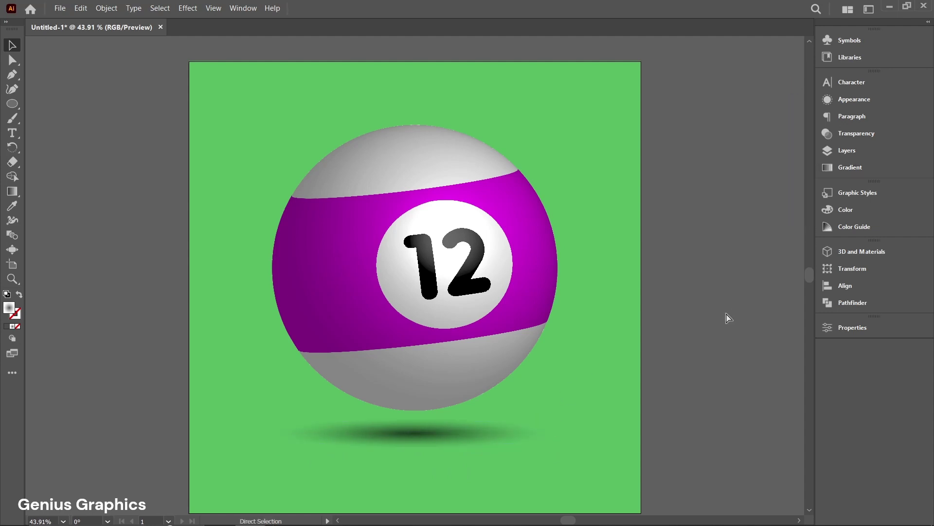
key(ctrl+0)
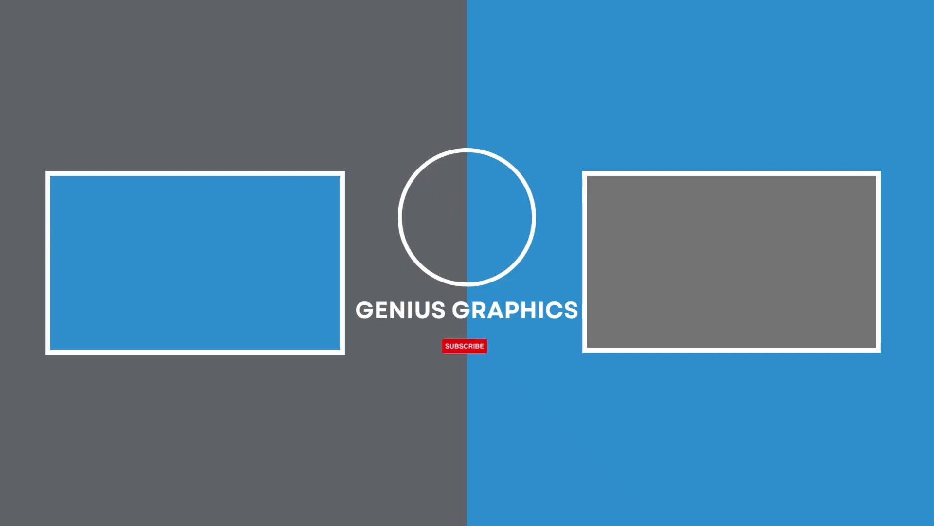